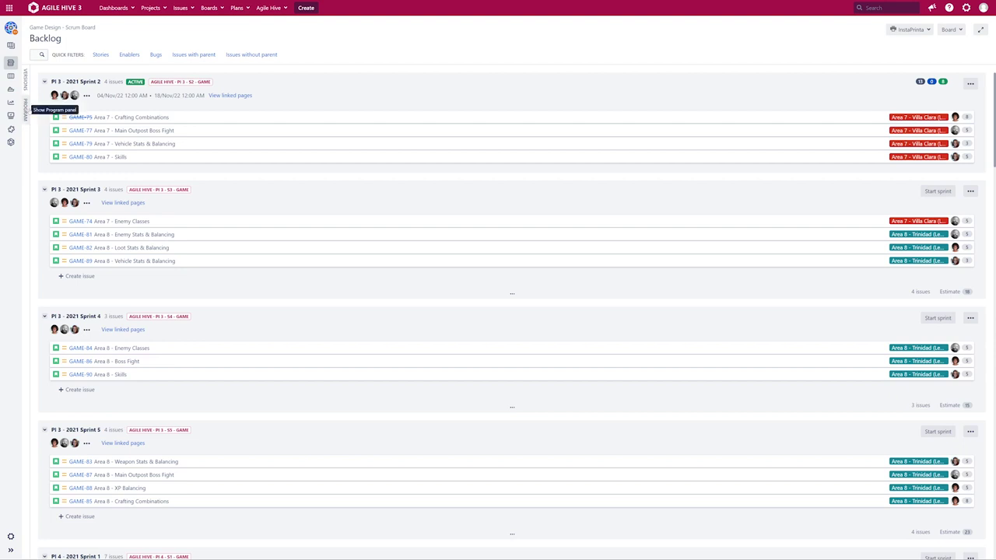
Show the Program panel beside the backlog, filter the sprints by Area 7 - Villa Clara, and return to all issues
{"action": "left_click", "coordinate": [24, 109]}
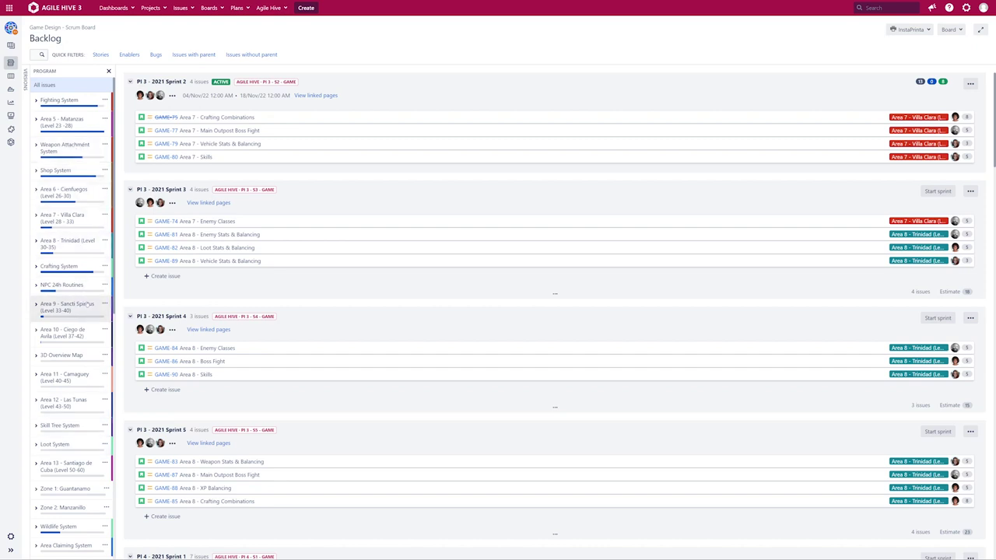
{"action": "left_click_drag", "start_coordinate": [88, 304], "coordinate": [626, 294]}
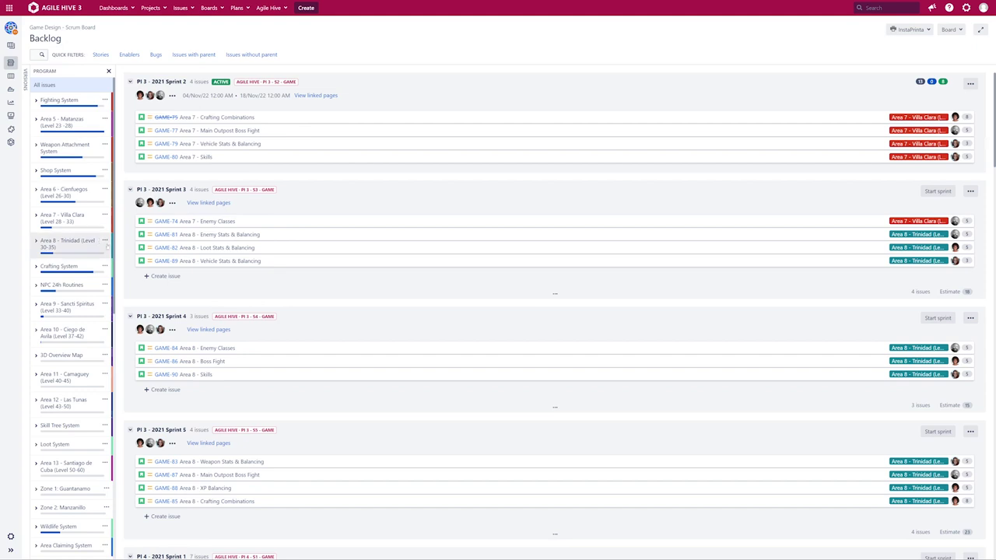
{"action": "left_click", "coordinate": [69, 221]}
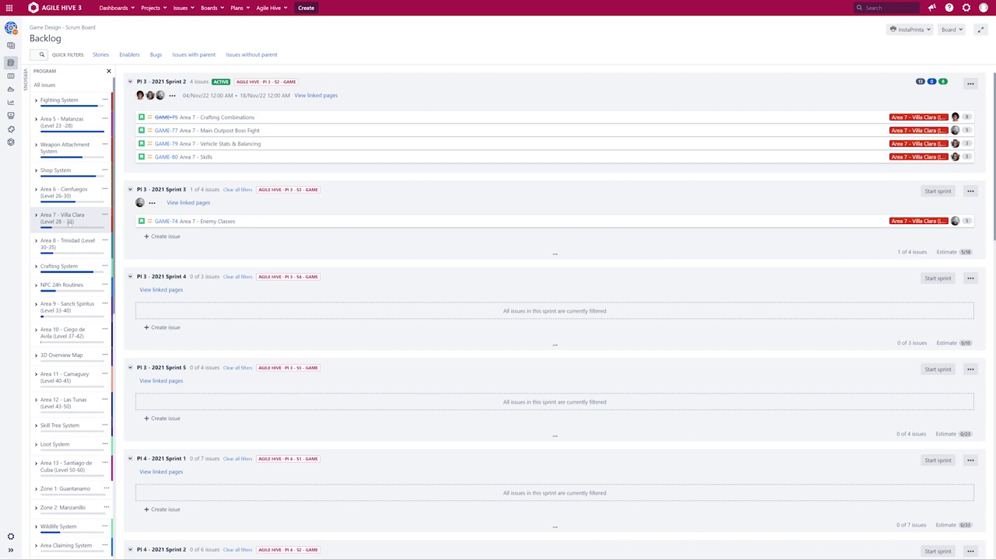
{"action": "left_click", "coordinate": [44, 84]}
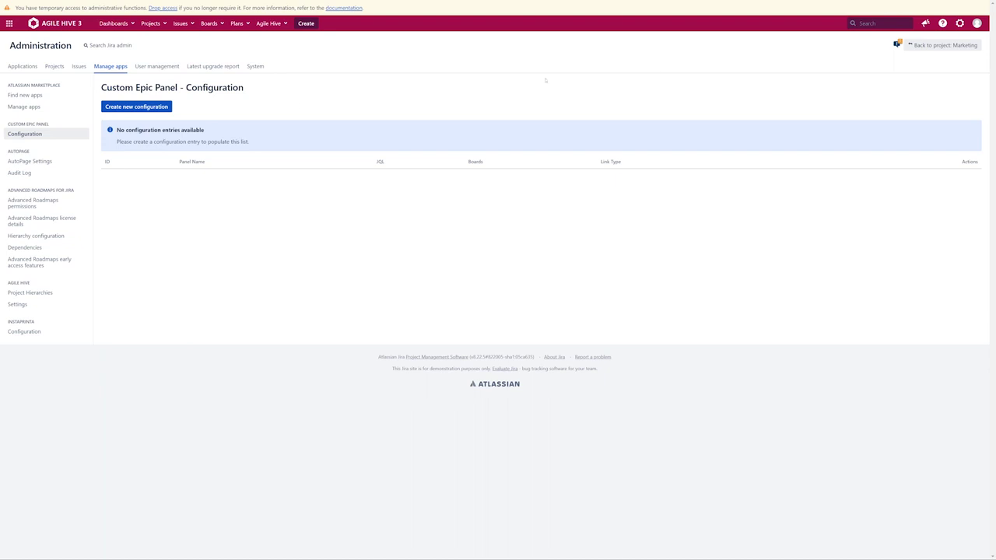
{"action": "left_click", "coordinate": [965, 26]}
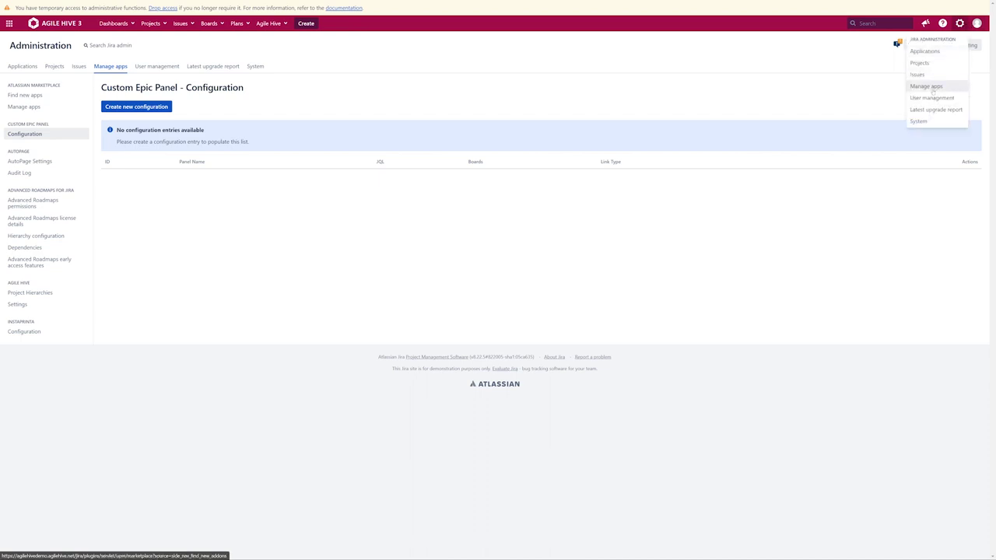
{"action": "left_click", "coordinate": [755, 102]}
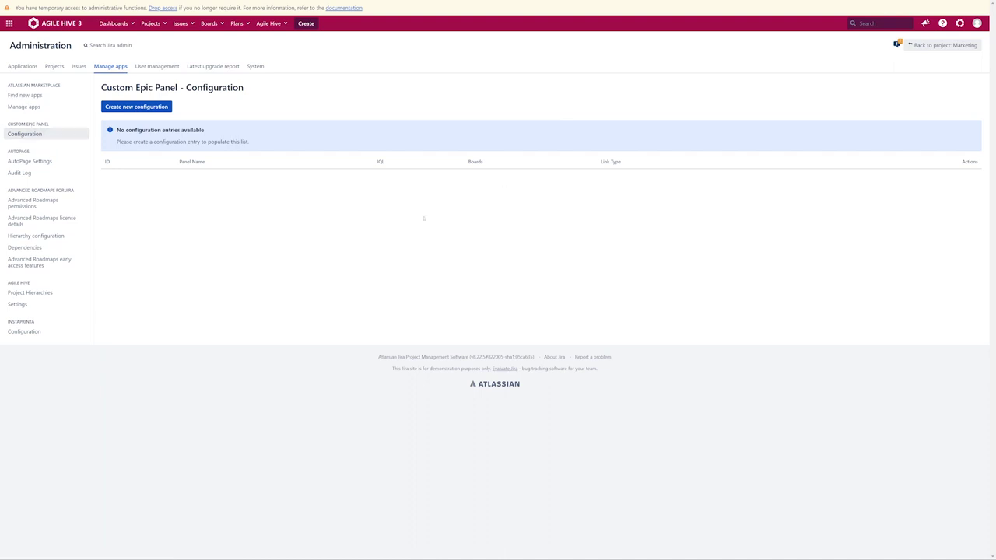
Start a new Custom Epic Panel configuration and name the panel ART ONE Features
{"action": "left_click", "coordinate": [158, 108]}
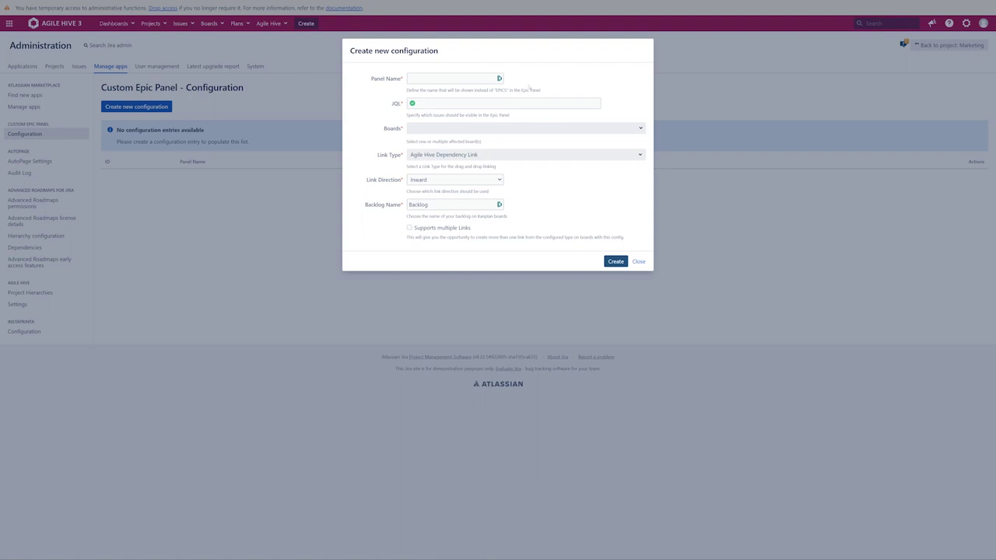
{"action": "left_click", "coordinate": [434, 79]}
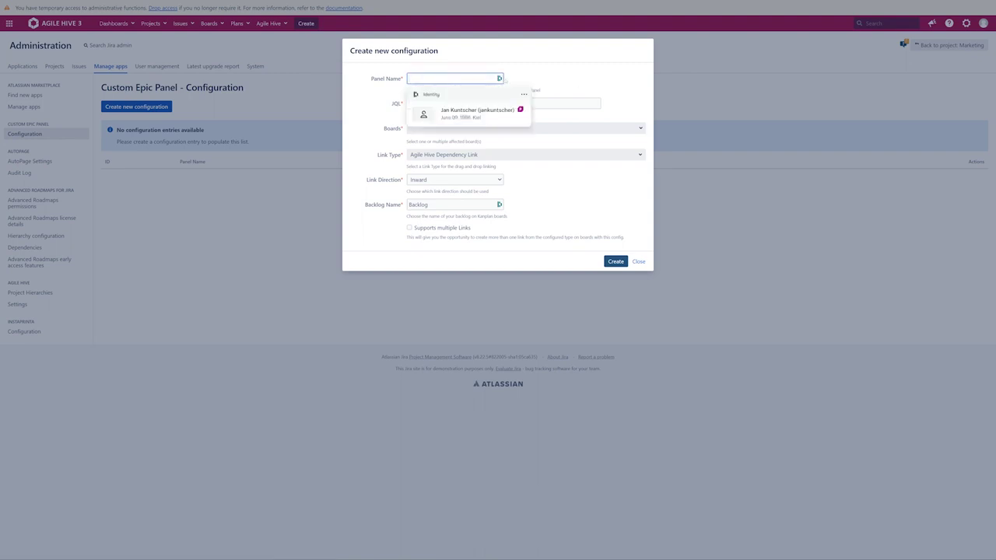
{"action": "left_click", "coordinate": [547, 84]}
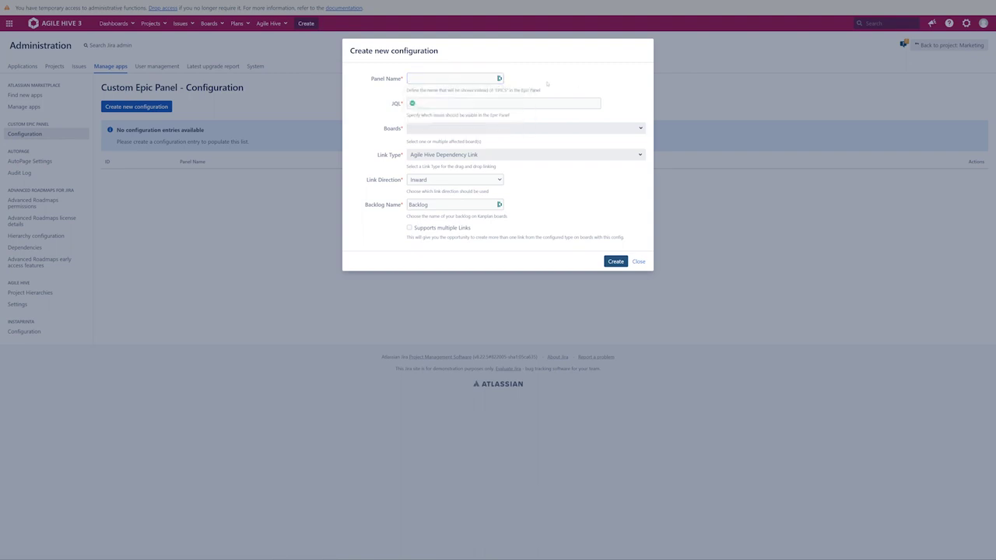
{"action": "left_click", "coordinate": [470, 79]}
{"action": "type", "text": "Program"}
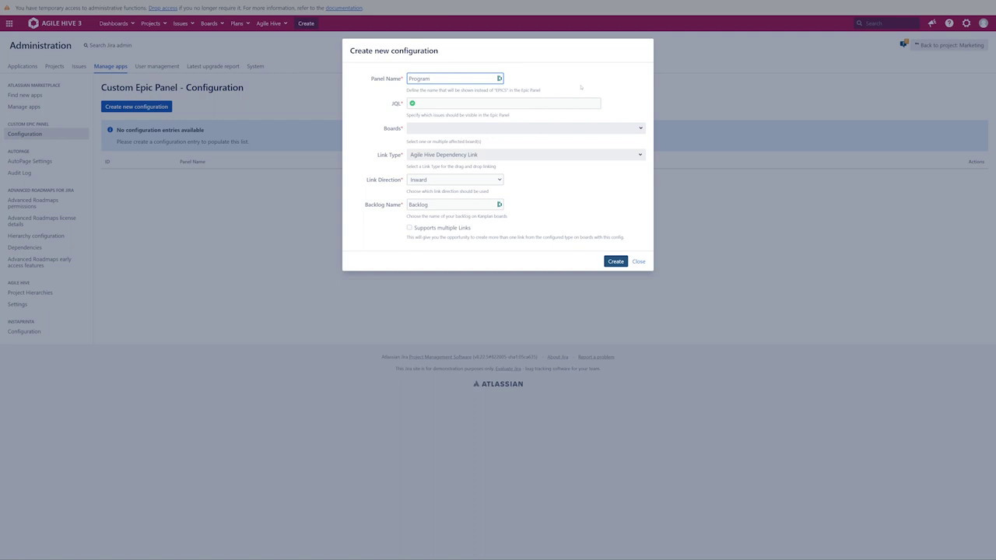
{"action": "key", "text": "BackSpace"}
{"action": "key", "text": "BackSpace"}
{"action": "key", "text": "BackSpace"}
{"action": "type", "text": "Ag"}
{"action": "type", "text": "eature"}
{"action": "left_click", "coordinate": [551, 91]}
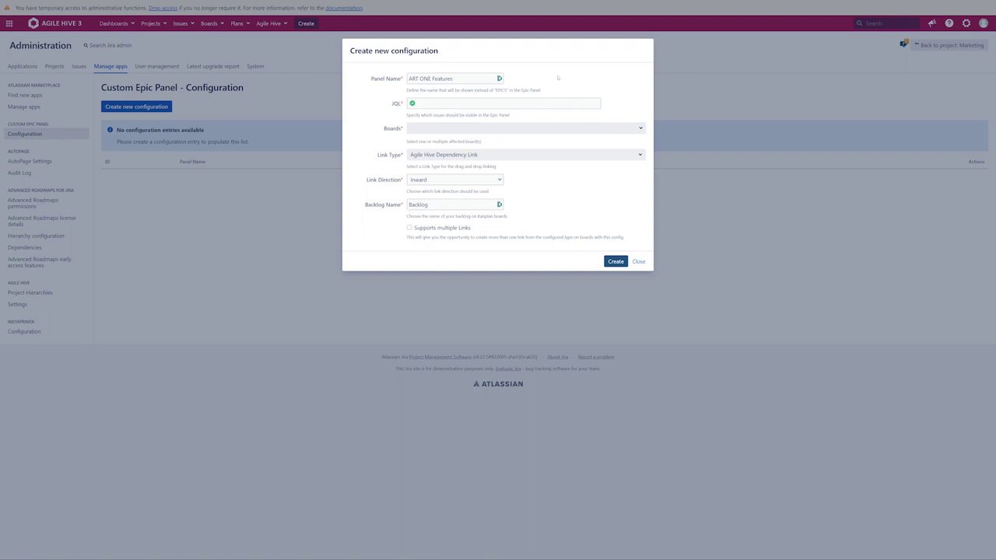
Begin the configuration's JQL query with project = "ART One"
{"action": "left_click", "coordinate": [521, 101]}
{"action": "type", "text": "pro"}
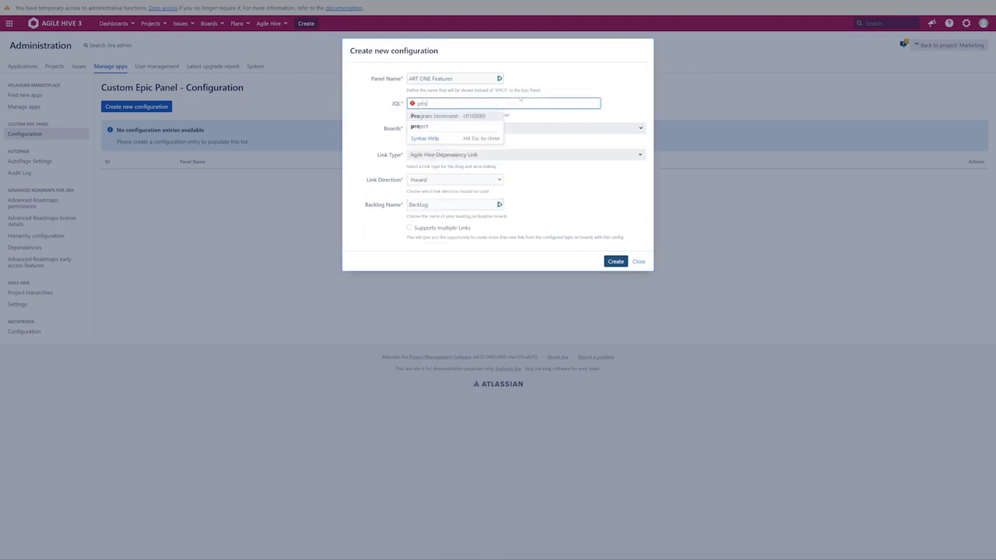
{"action": "type", "text": "ject = ART"}
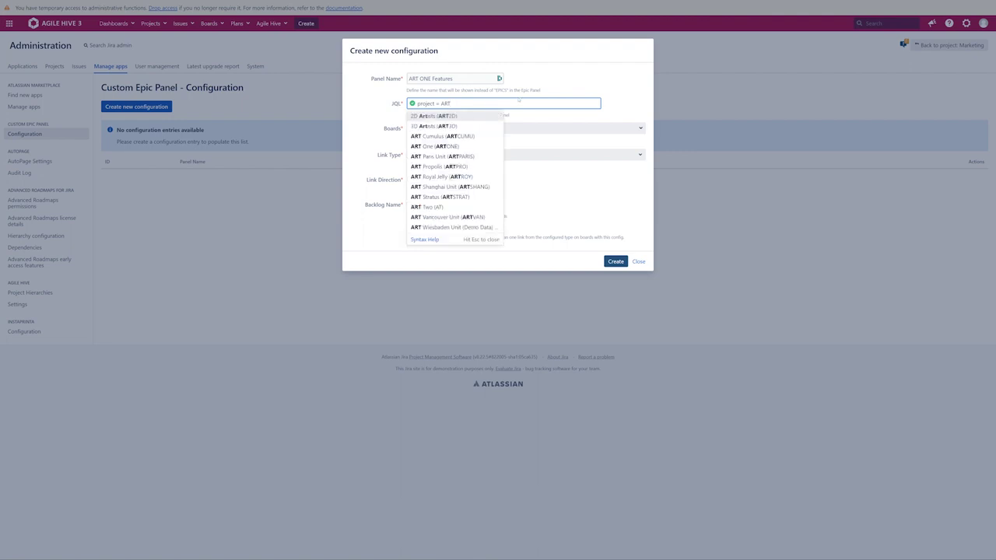
{"action": "left_click", "coordinate": [434, 146]}
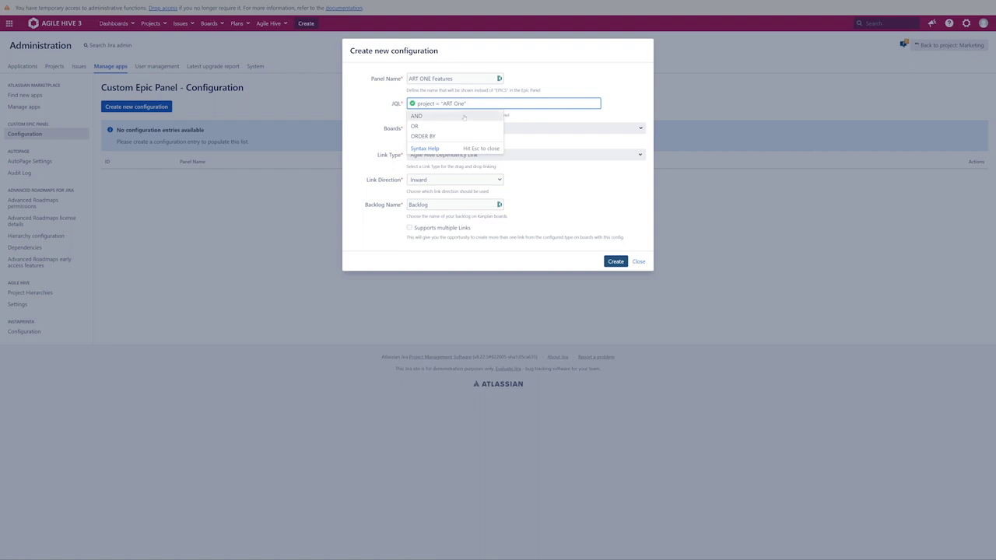
Extend the JQL query with AND issuetype in (Feature, Enabler)
{"action": "left_click", "coordinate": [464, 116]}
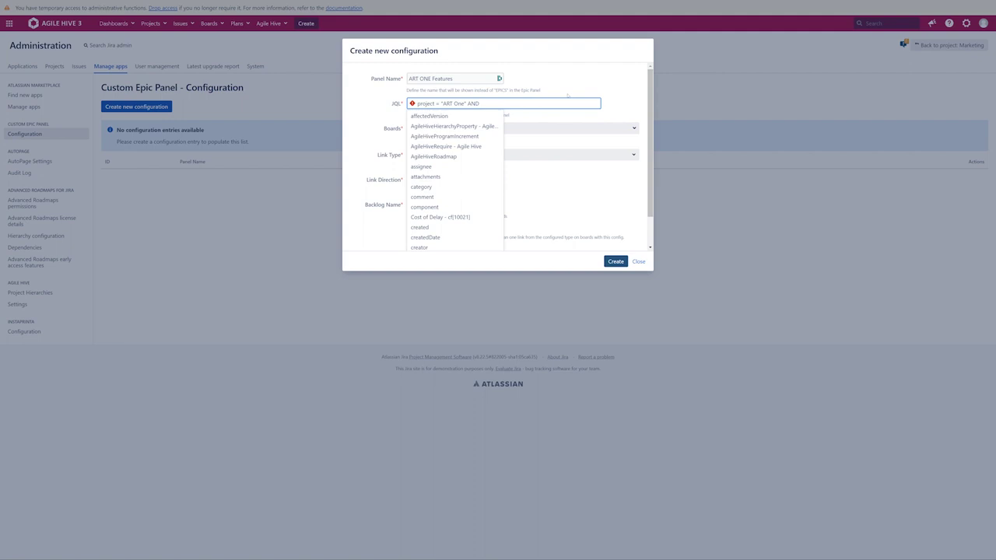
{"action": "type", "text": "issuetype"}
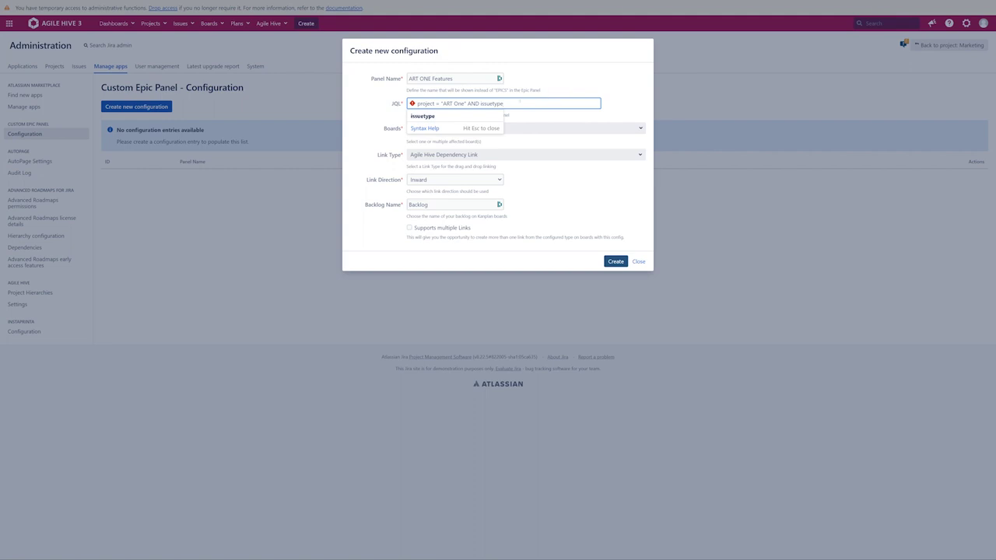
{"action": "left_click", "coordinate": [495, 116]}
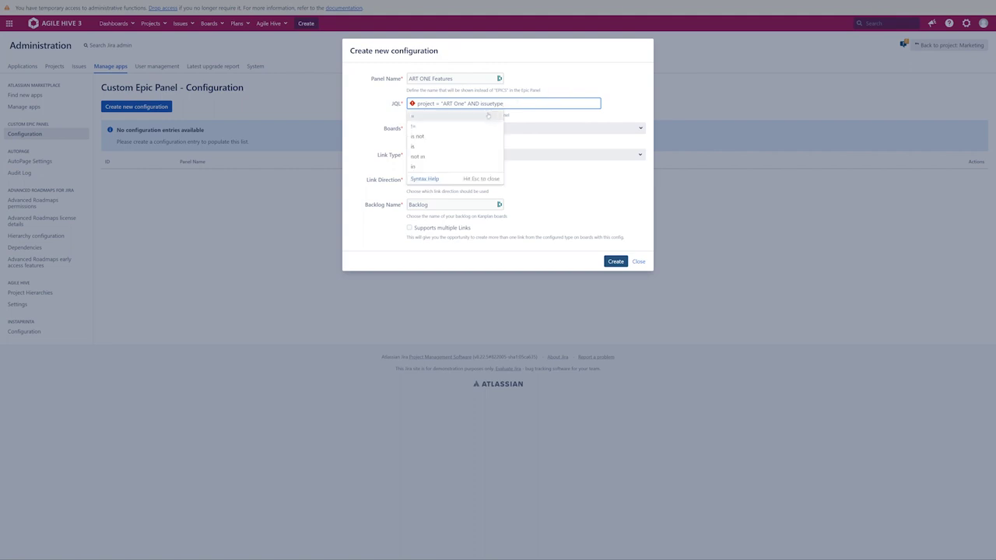
{"action": "left_click", "coordinate": [425, 167]}
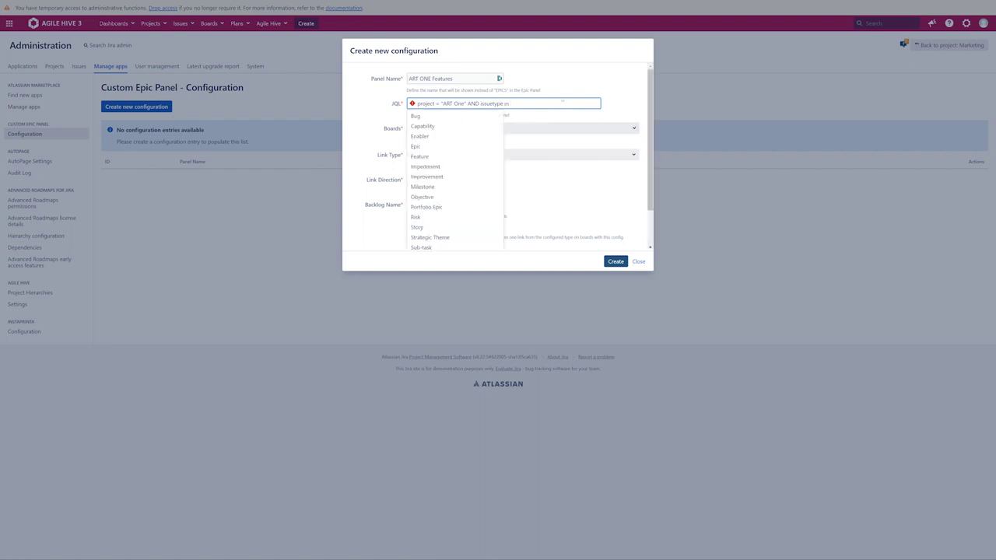
{"action": "type", "text": "fea"}
{"action": "left_click", "coordinate": [453, 115]}
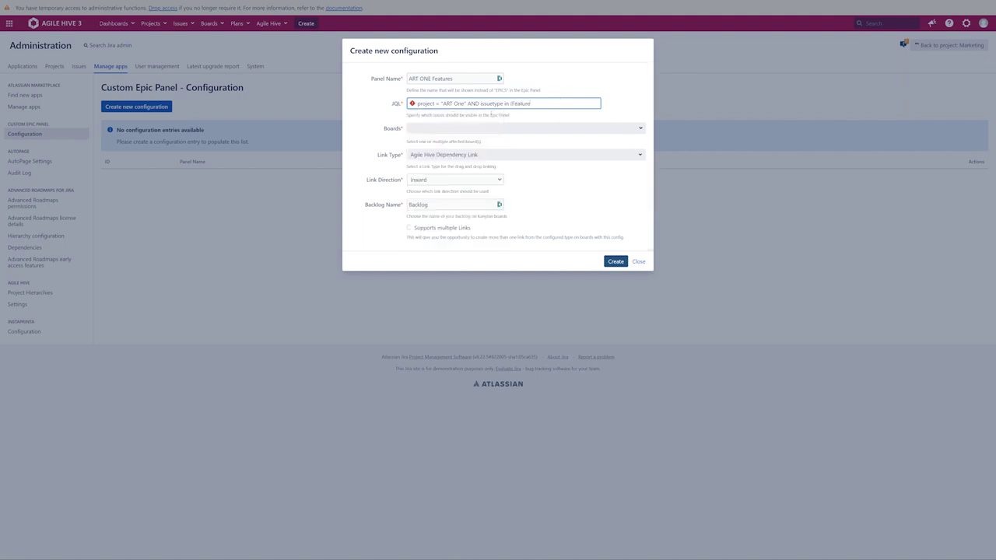
{"action": "type", "text": ","}
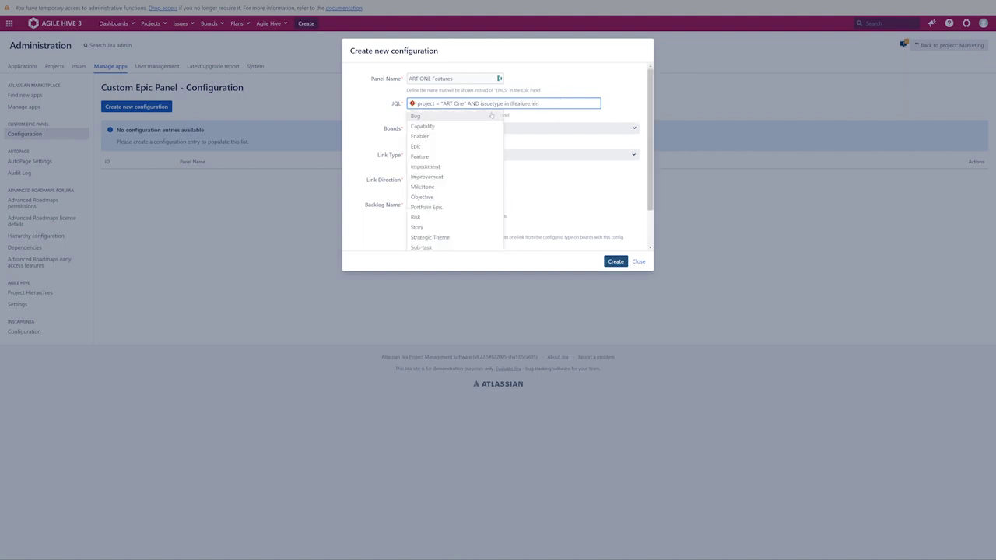
{"action": "type", "text": " en"}
{"action": "left_click", "coordinate": [456, 116]}
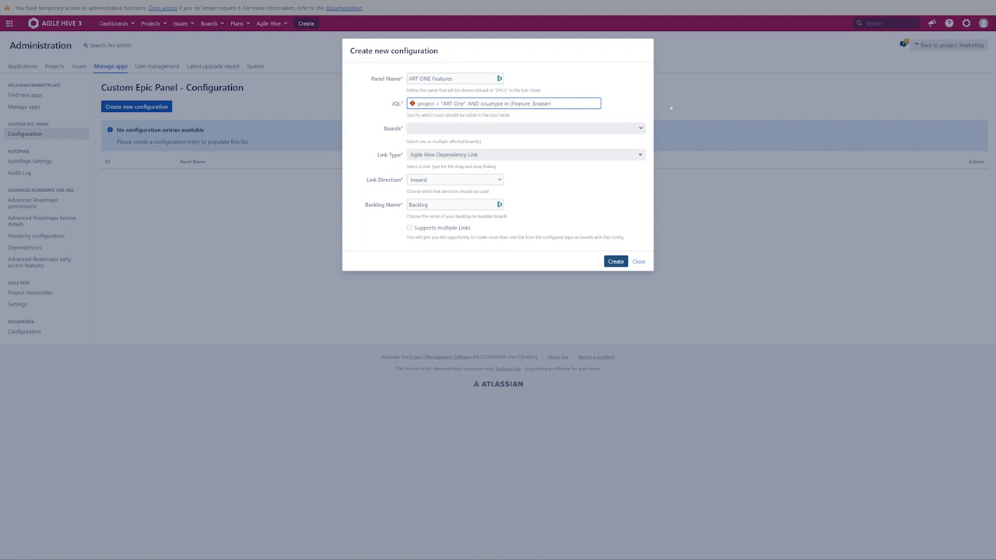
{"action": "type", "text": ")"}
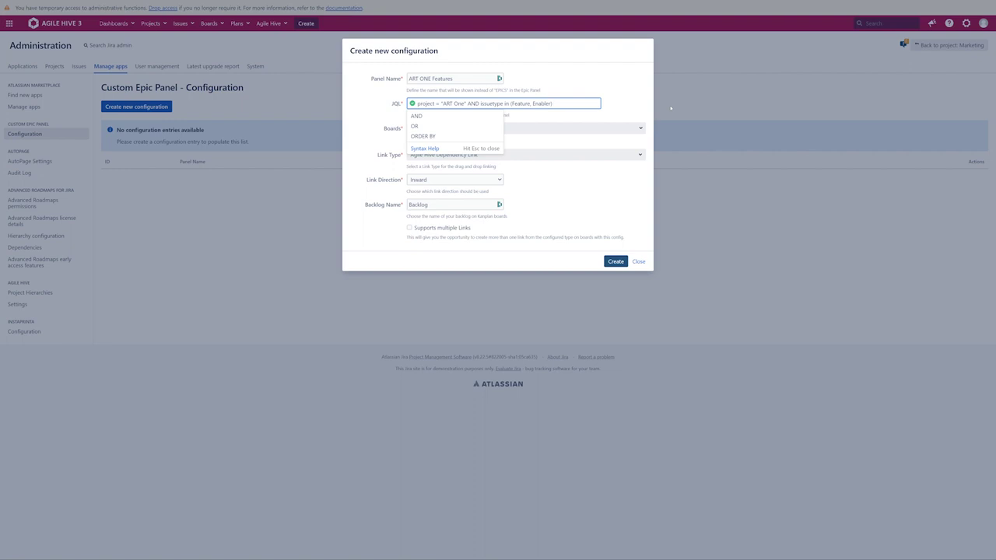
Exclude finished issues by adding AND statusCategory != Done to the JQL query
{"action": "type", "text": "AND"}
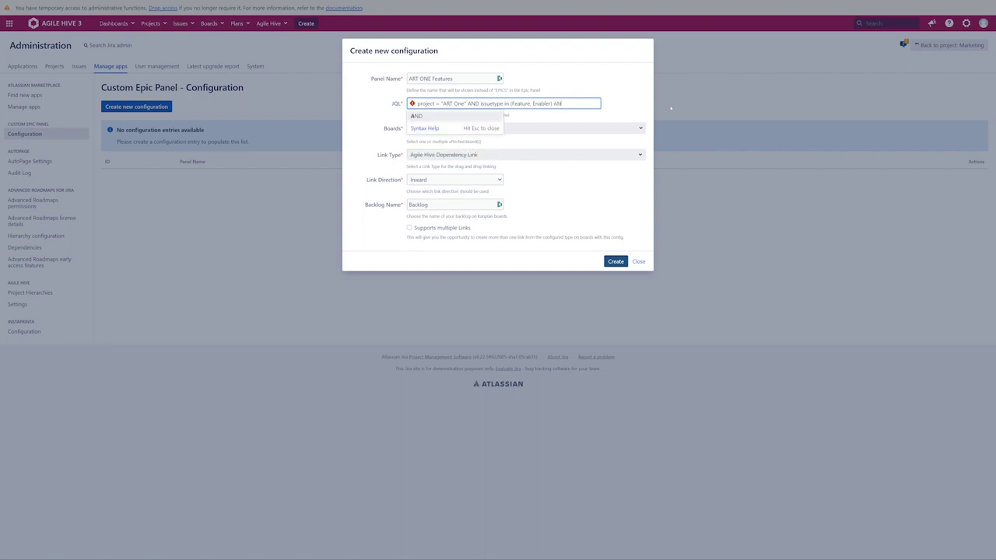
{"action": "type", "text": " statusCa"}
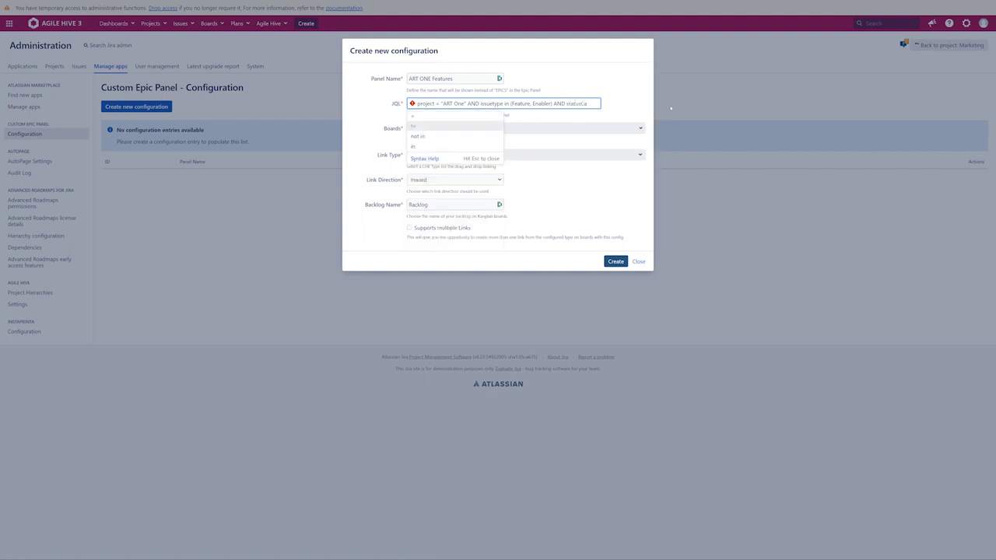
{"action": "key", "text": "Return"}
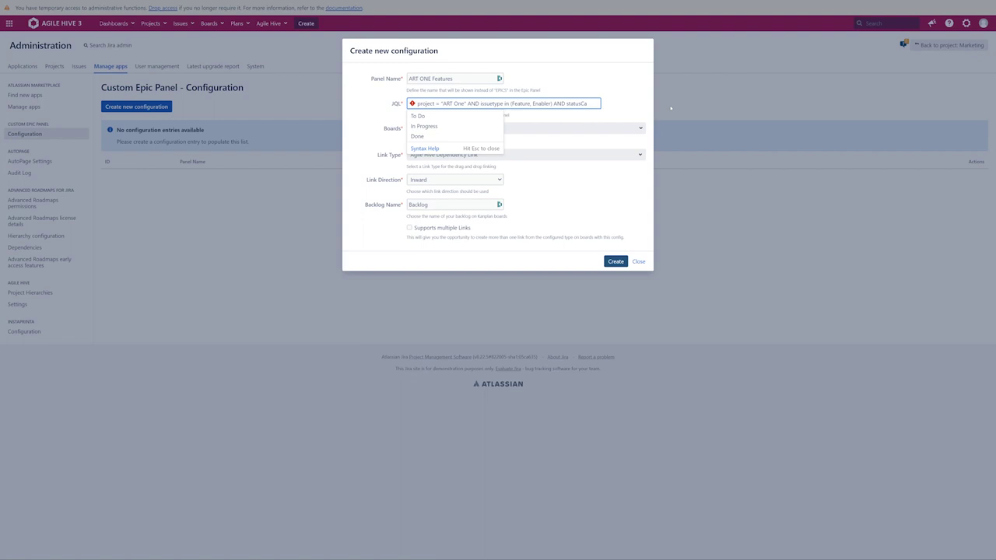
{"action": "key", "text": "Down"}
{"action": "key", "text": "Down"}
{"action": "key", "text": "Down"}
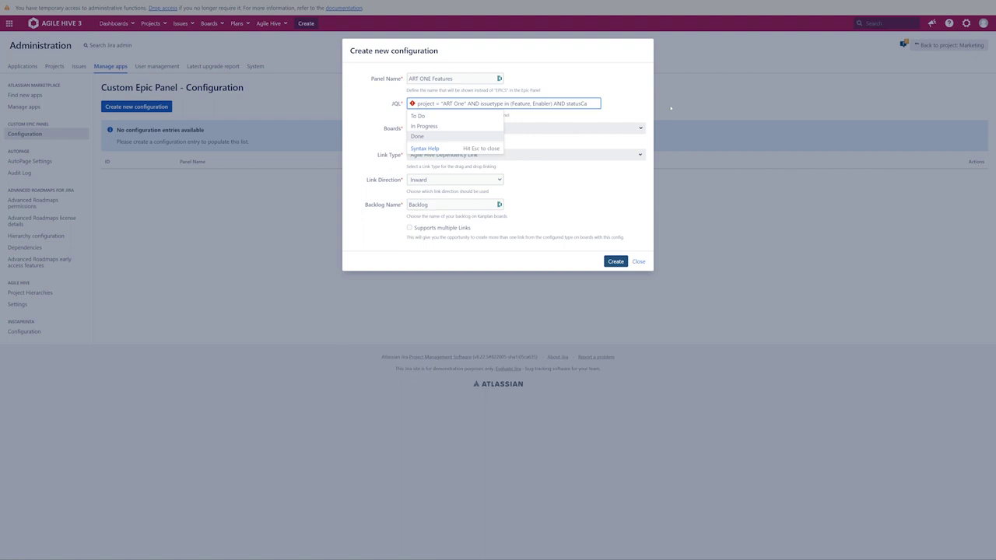
{"action": "key", "text": "Return"}
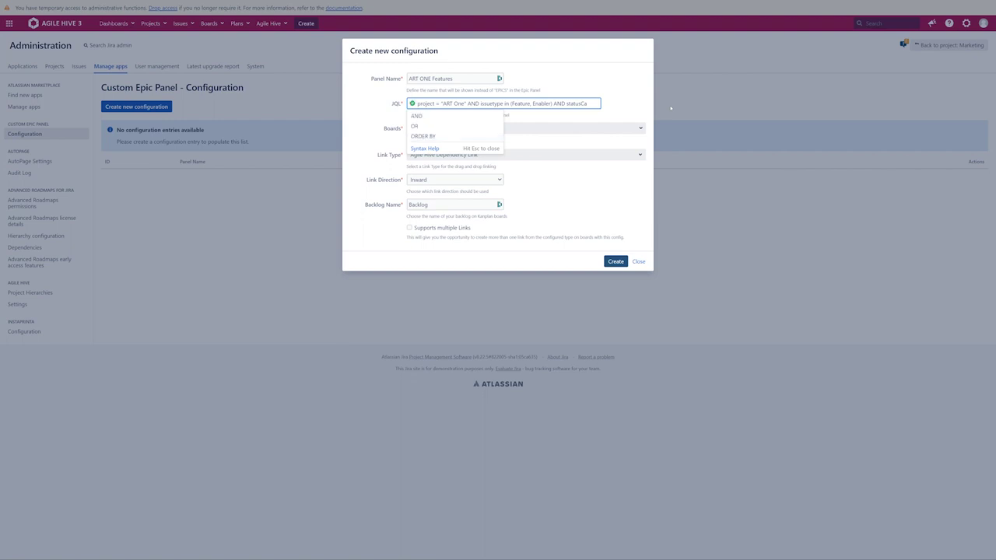
Review the JQL query through to its end and leave the field
{"action": "left_click", "coordinate": [581, 104]}
{"action": "key", "text": "Right"}
{"action": "key", "text": "Right"}
{"action": "key", "text": "Right"}
{"action": "key", "text": "Right"}
{"action": "key", "text": "Right"}
{"action": "key", "text": "Right"}
{"action": "key", "text": "Right"}
{"action": "key", "text": "Right"}
{"action": "key", "text": "Right"}
{"action": "key", "text": "Right"}
{"action": "key", "text": "Right"}
{"action": "key", "text": "Right"}
{"action": "key", "text": "Right"}
{"action": "key", "text": "Right"}
{"action": "key", "text": "Right"}
{"action": "key", "text": "Right"}
{"action": "key", "text": "Right"}
{"action": "key", "text": "Right"}
{"action": "left_click", "coordinate": [609, 93]}
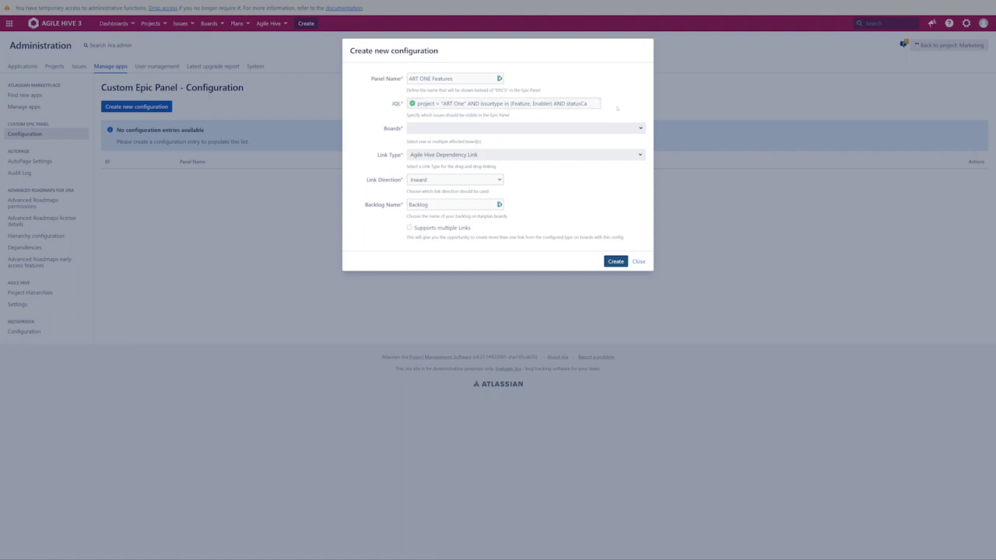
Assign the Team Team Seibert Board and the Team Team appanvil Board to the configuration
{"action": "left_click", "coordinate": [630, 128]}
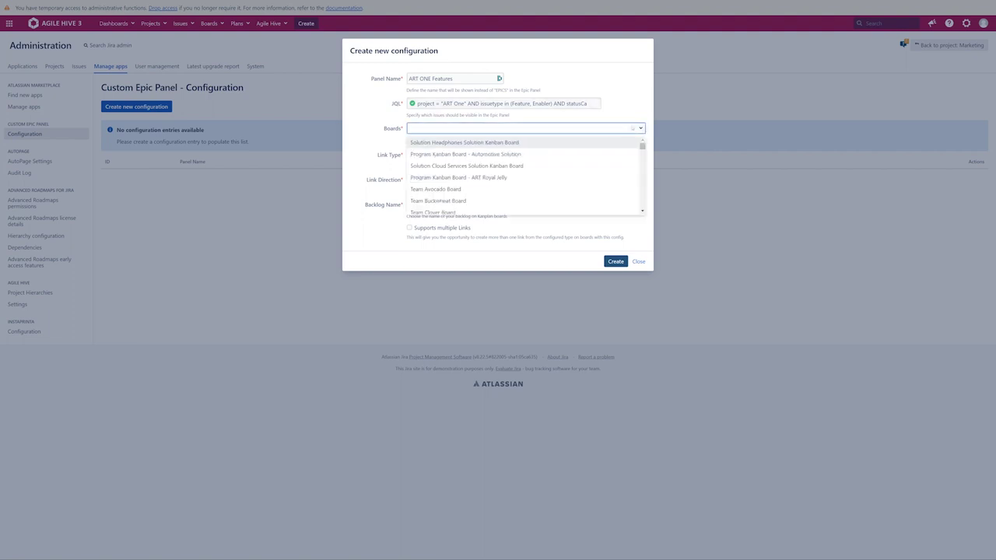
{"action": "type", "text": "team se"}
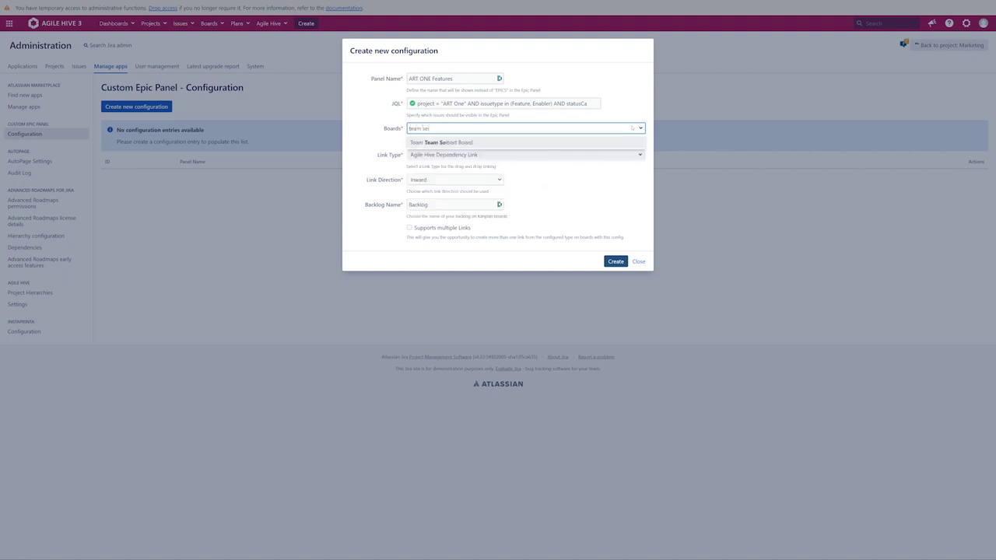
{"action": "left_click", "coordinate": [470, 143]}
{"action": "left_click", "coordinate": [499, 124]}
{"action": "type", "text": "team app"}
{"action": "left_click", "coordinate": [461, 142]}
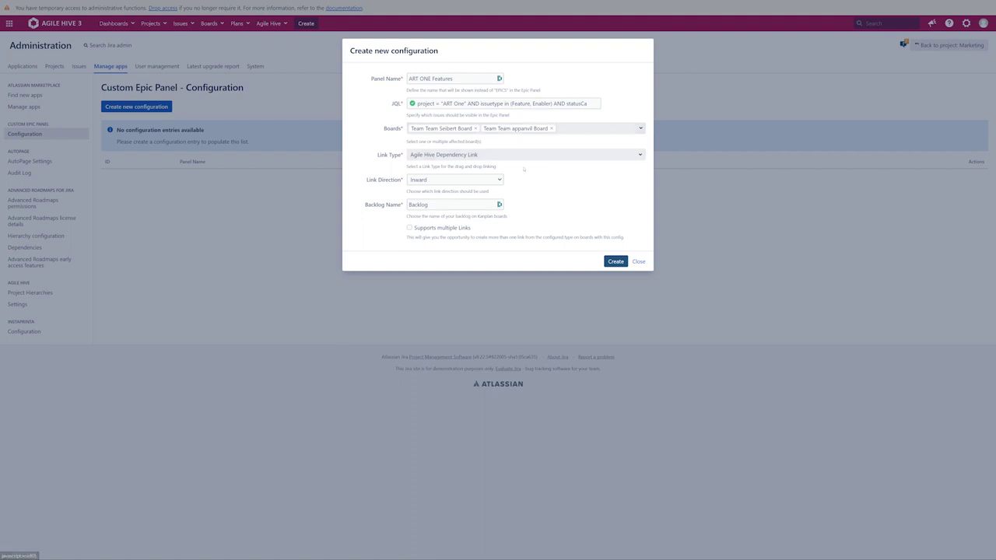
Set the link type to Agile Hive Link and create the configuration
{"action": "left_click", "coordinate": [495, 158]}
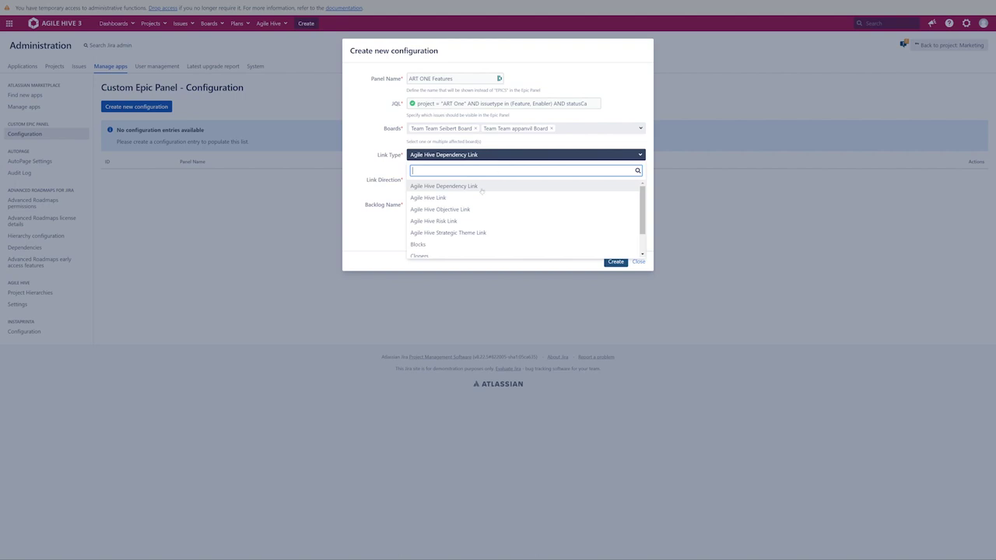
{"action": "left_click", "coordinate": [434, 199]}
{"action": "left_click", "coordinate": [543, 178]}
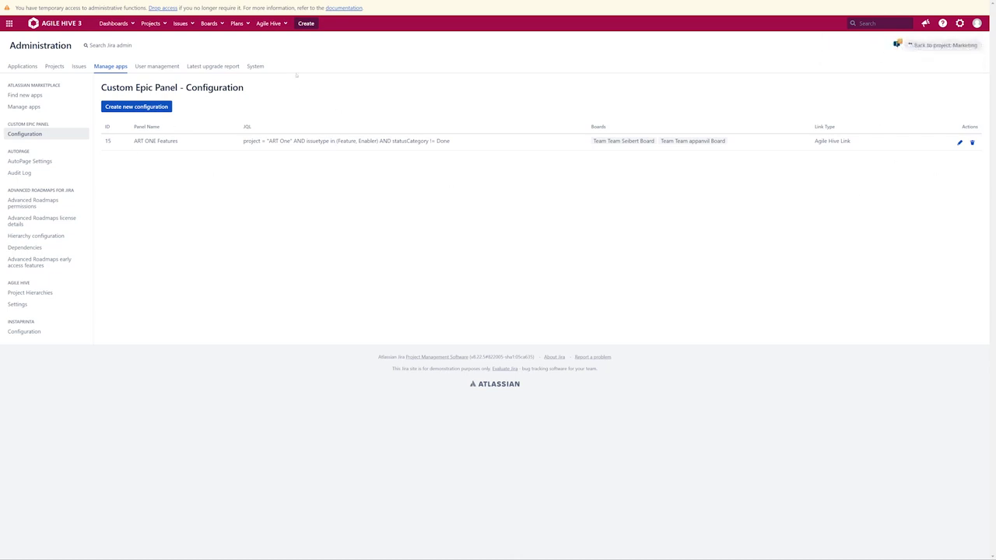
Open the ART One program under the LargeSol large solution in the Agile Hive hierarchy
{"action": "left_click", "coordinate": [277, 24]}
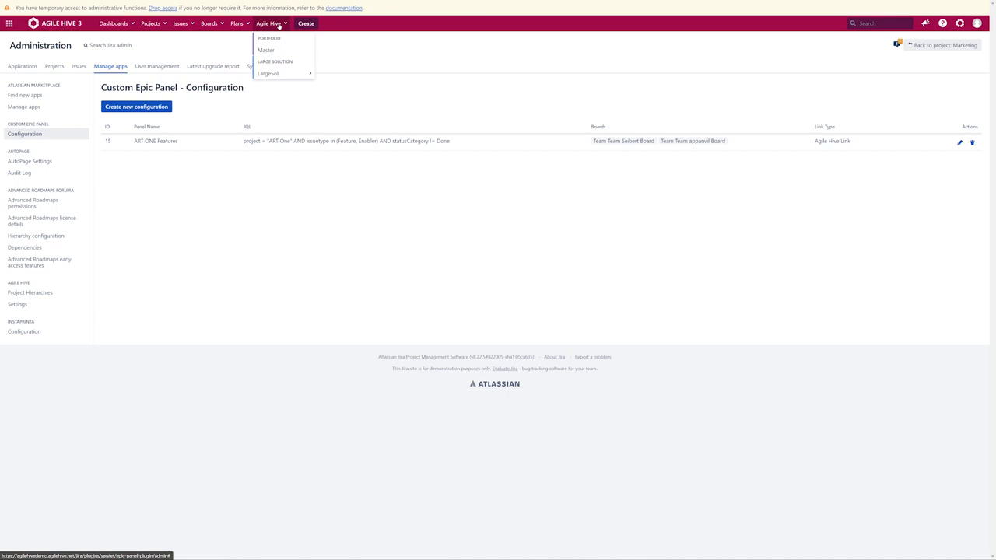
{"action": "mouse_move", "coordinate": [300, 73]}
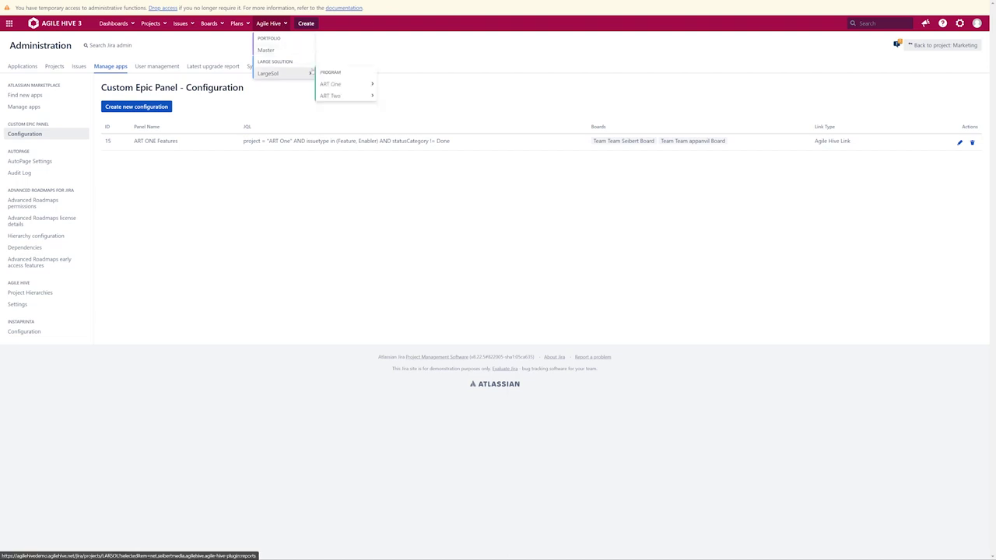
{"action": "left_click", "coordinate": [354, 88]}
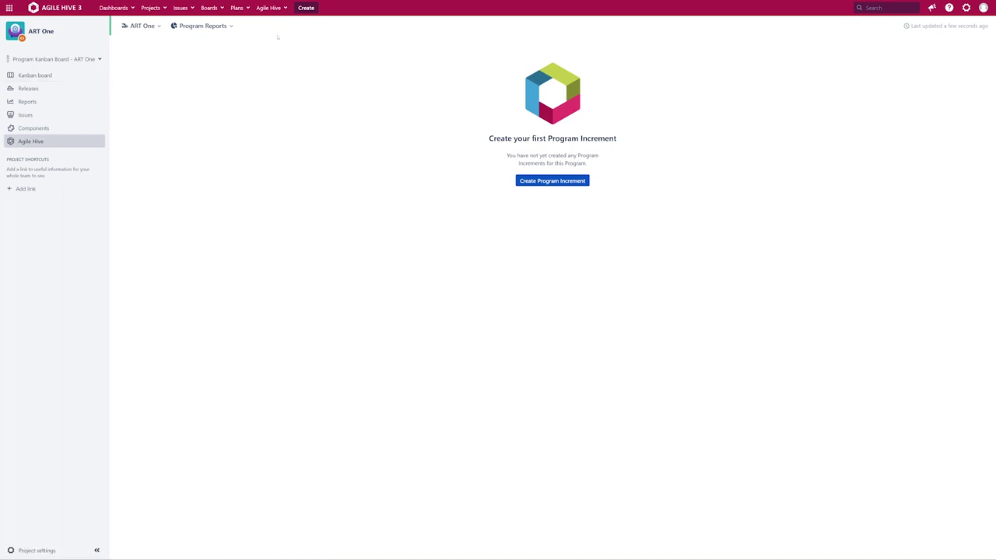
Create two issues of type Feature in the ART One project, with the summaries Feature 1 and Feature 2
{"action": "left_click", "coordinate": [306, 8]}
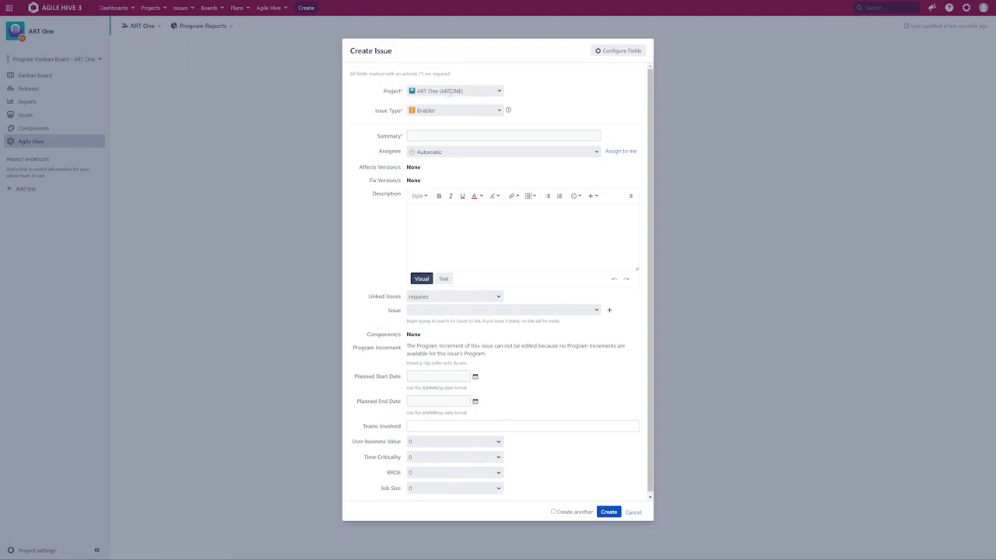
{"action": "left_click", "coordinate": [462, 110]}
{"action": "left_click", "coordinate": [457, 123]}
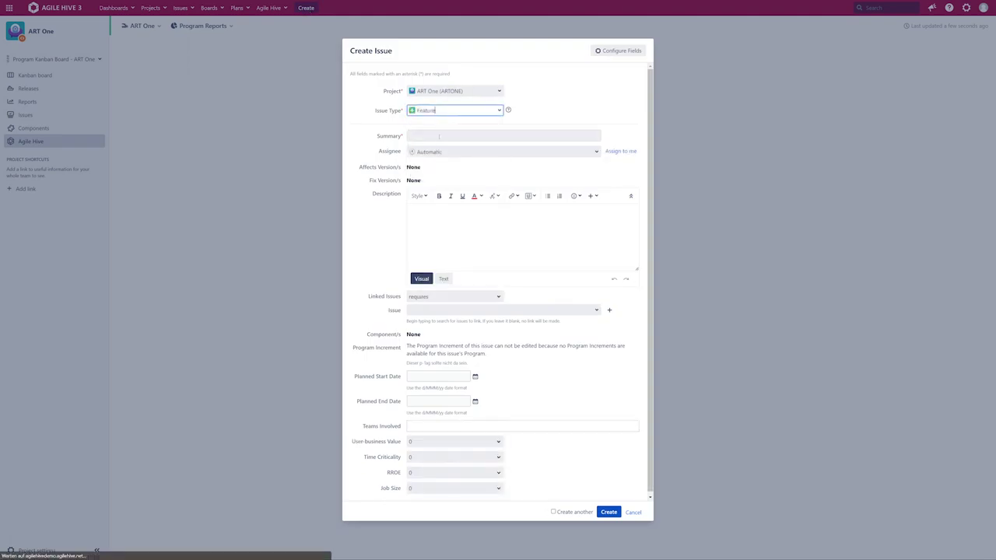
{"action": "type", "text": "Feature 1"}
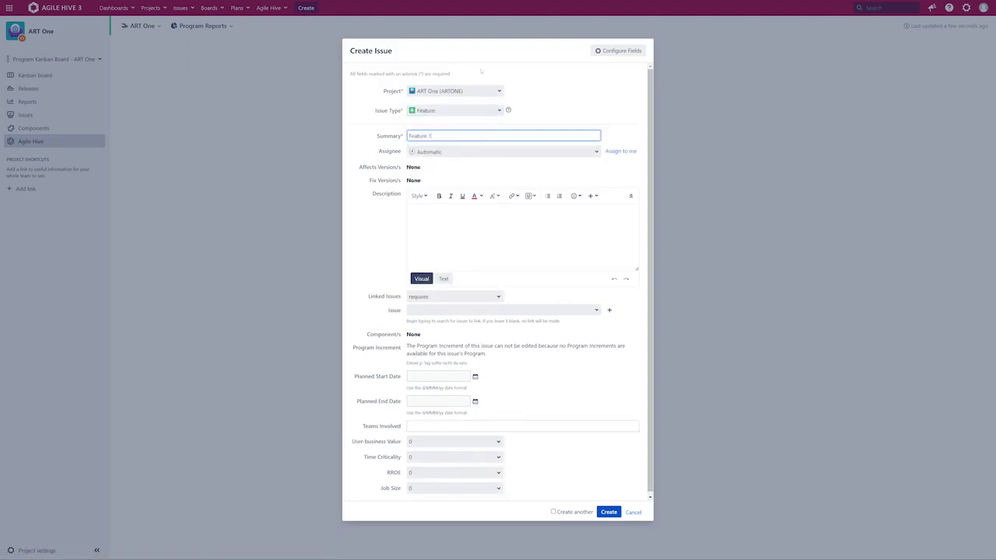
{"action": "left_click", "coordinate": [581, 513]}
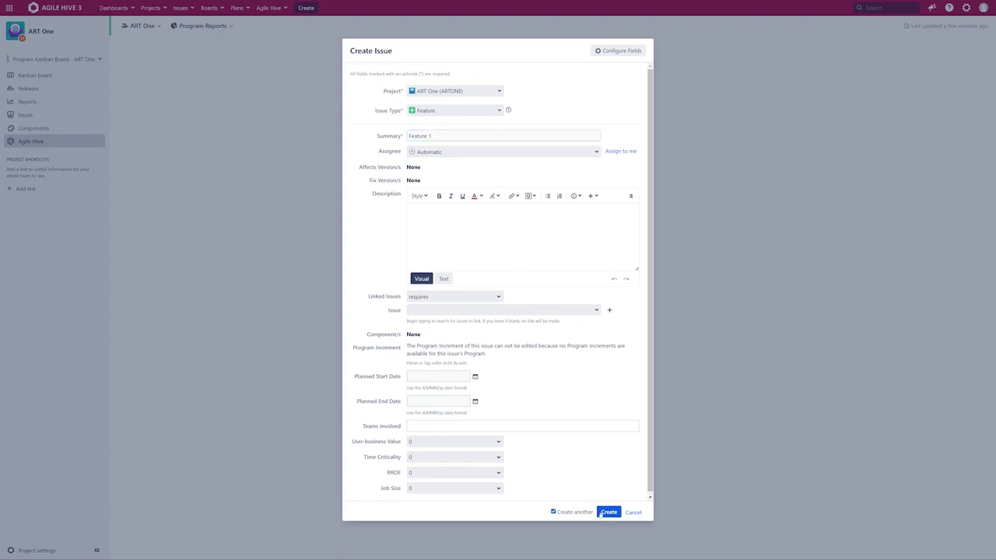
{"action": "left_click", "coordinate": [608, 513]}
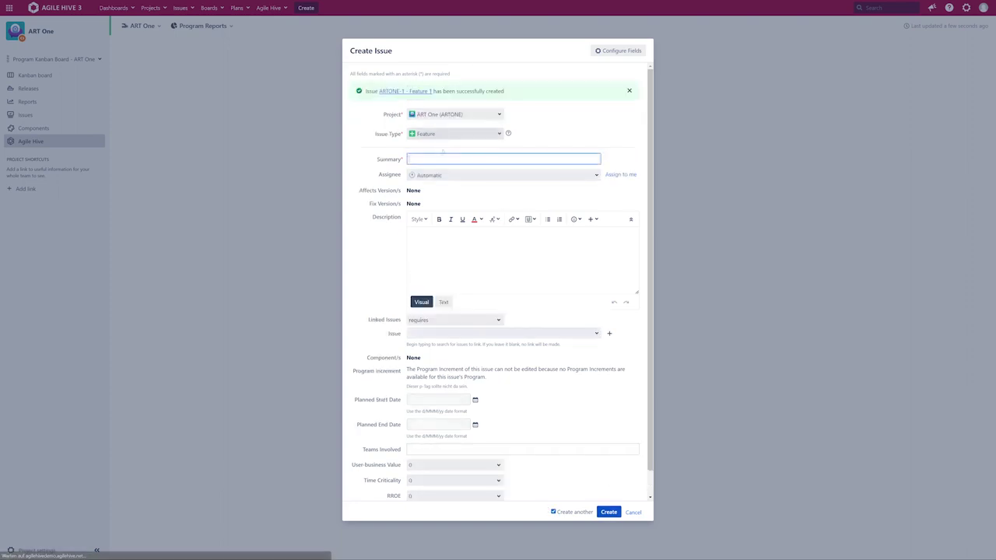
{"action": "type", "text": "eature 2"}
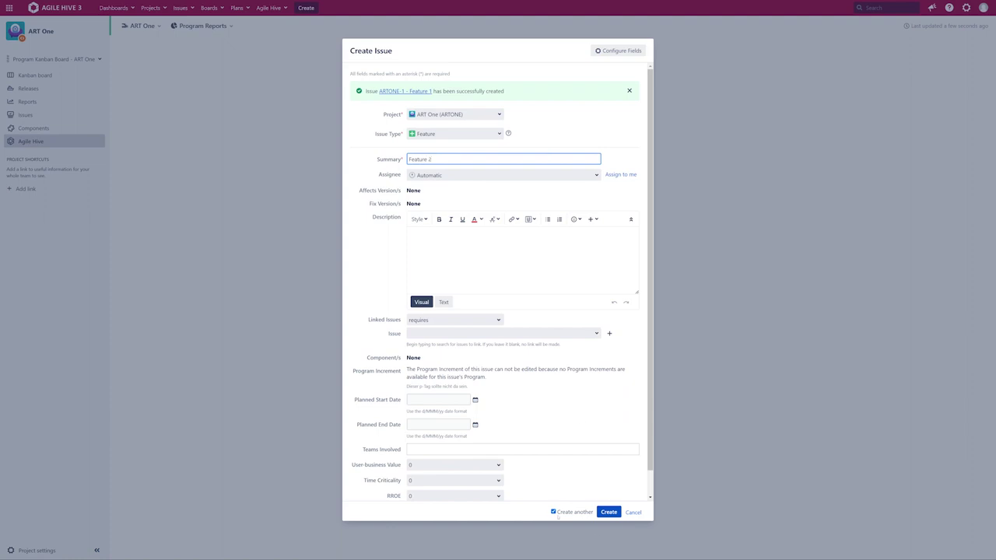
{"action": "left_click", "coordinate": [609, 512]}
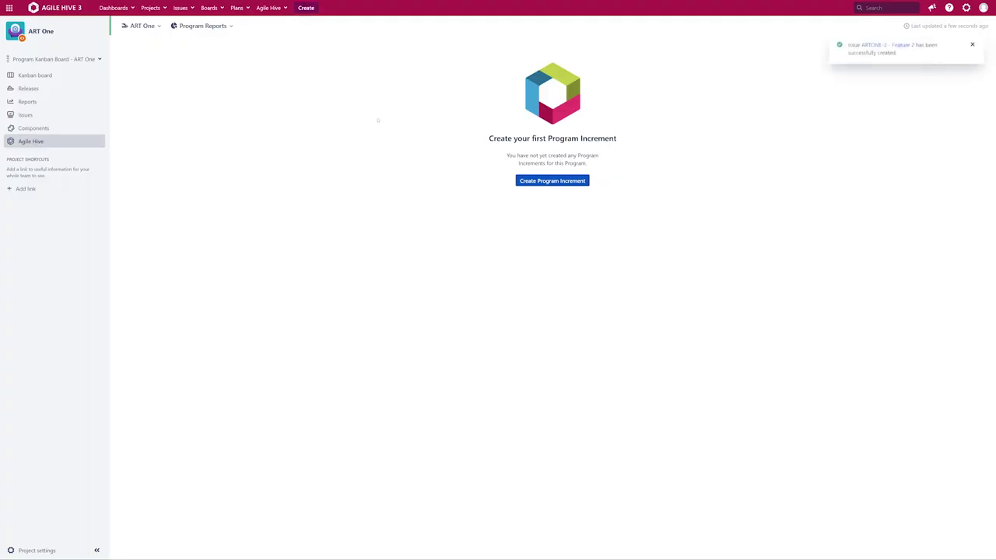
Create a Story issue in the Team Seibert (TS) project with the summary Story 1
{"action": "left_click", "coordinate": [306, 7]}
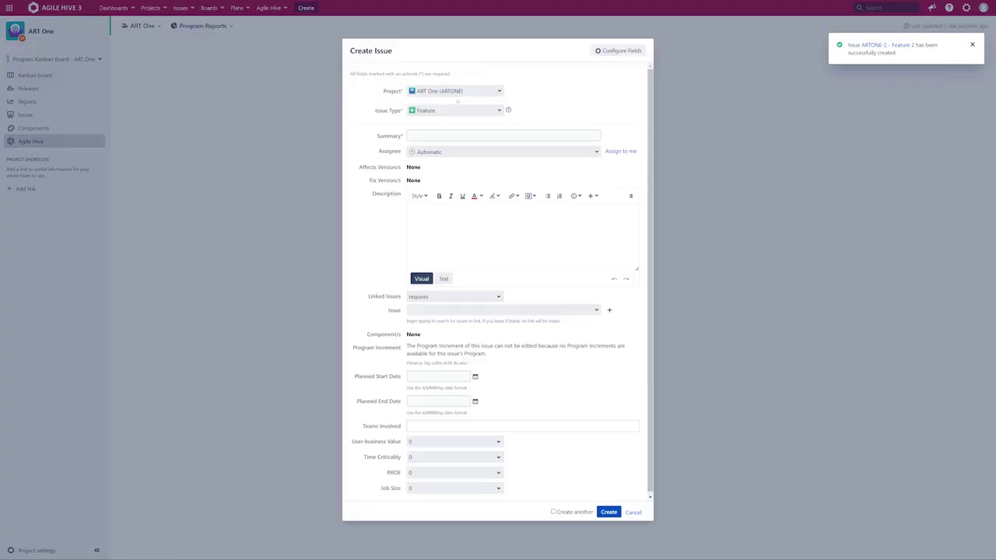
{"action": "left_click", "coordinate": [498, 111]}
{"action": "left_click", "coordinate": [499, 91]}
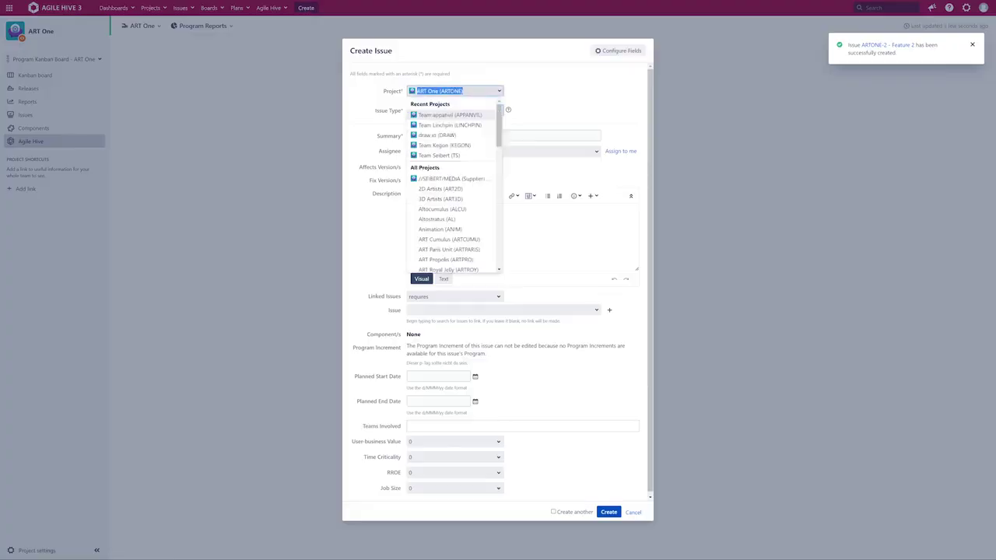
{"action": "left_click", "coordinate": [455, 155]}
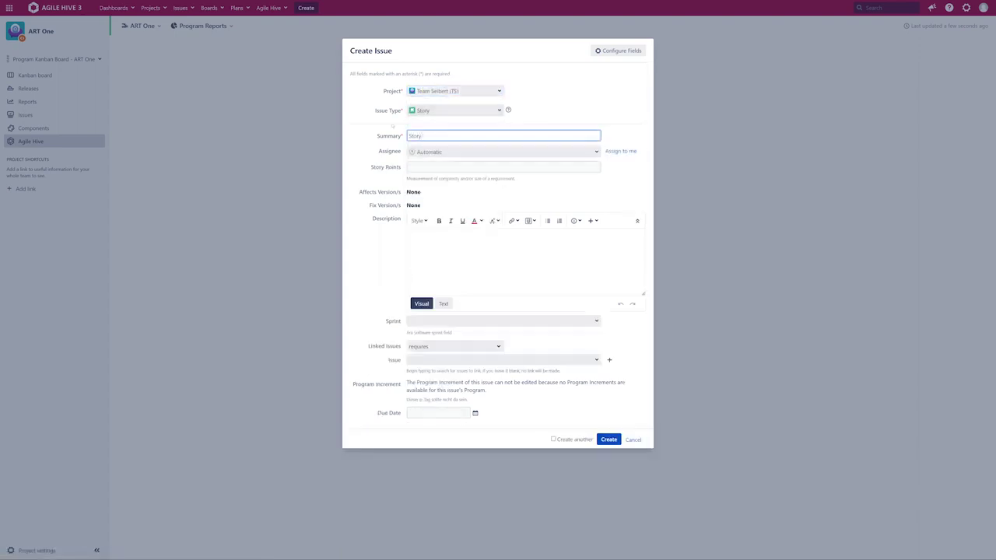
{"action": "left_click", "coordinate": [619, 440]}
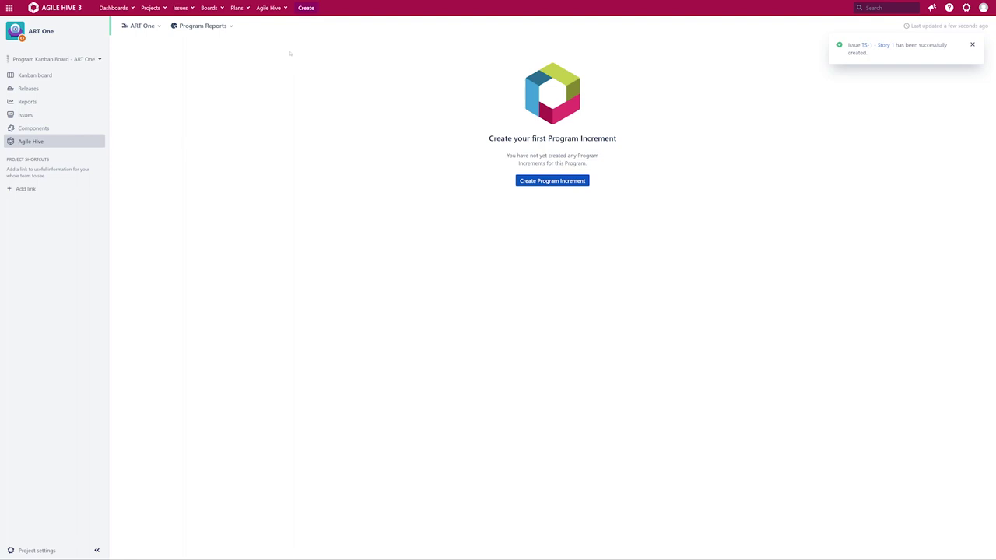
Open the Team Seibert project's backlog and show the ART ONE Features panel
{"action": "left_click", "coordinate": [269, 8]}
{"action": "mouse_move", "coordinate": [267, 58]}
{"action": "mouse_move", "coordinate": [330, 68]}
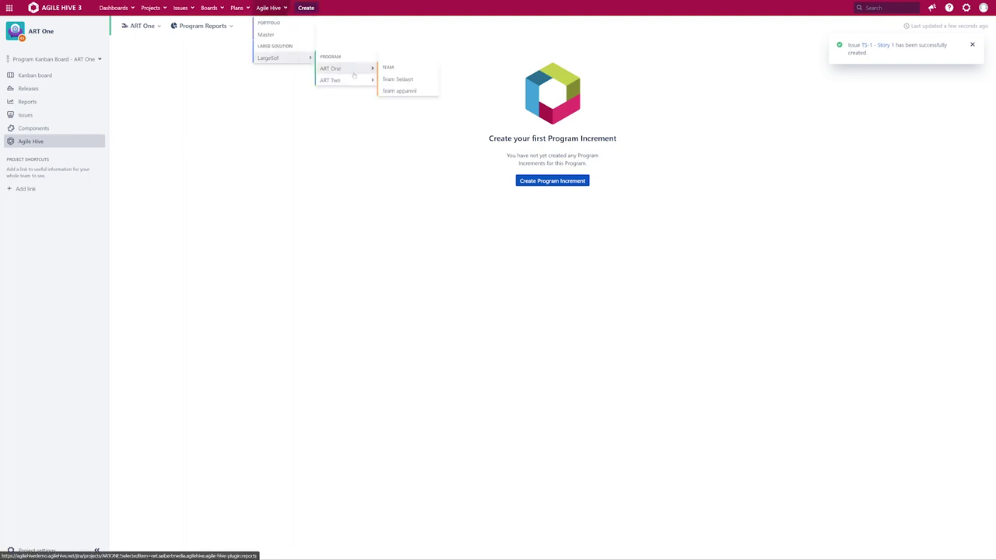
{"action": "left_click", "coordinate": [413, 82]}
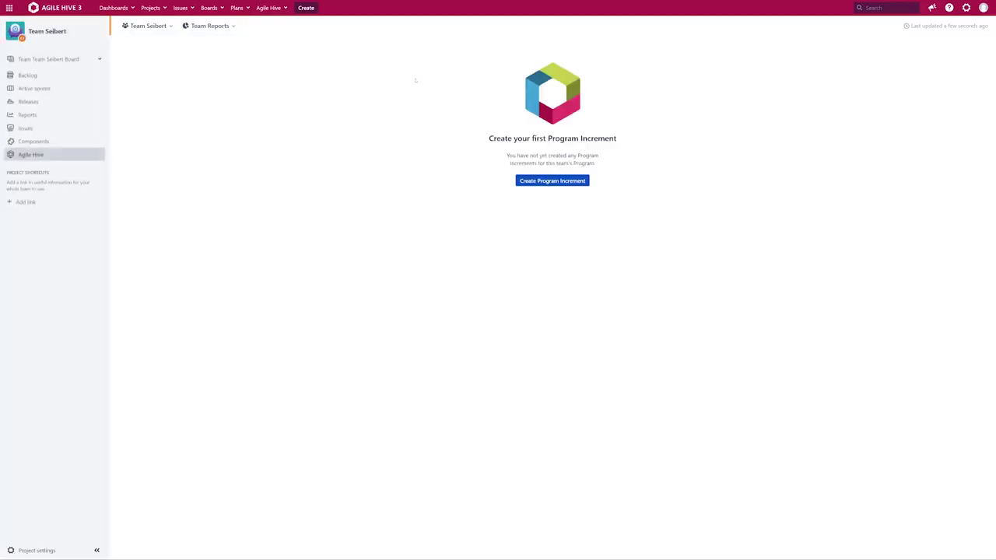
{"action": "left_click", "coordinate": [40, 76]}
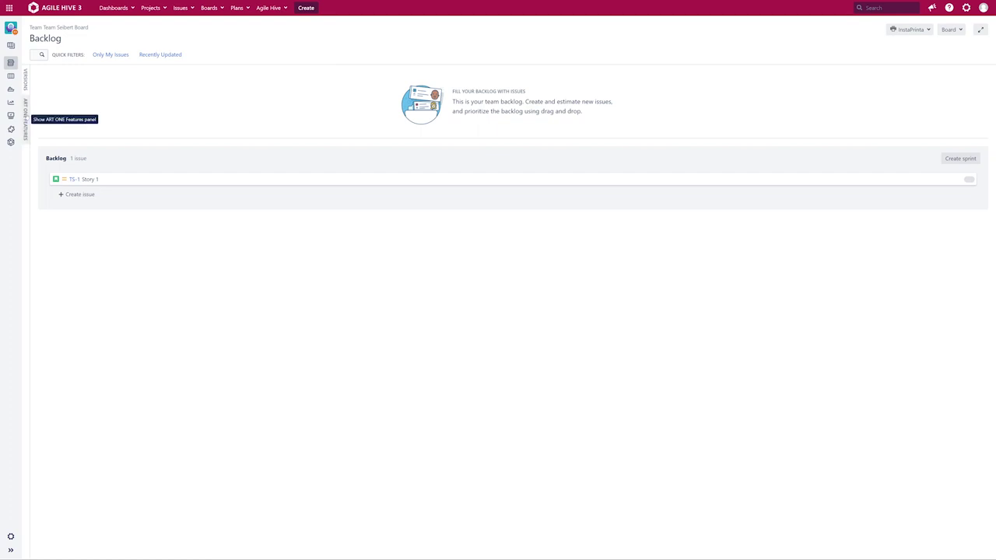
{"action": "left_click", "coordinate": [26, 117]}
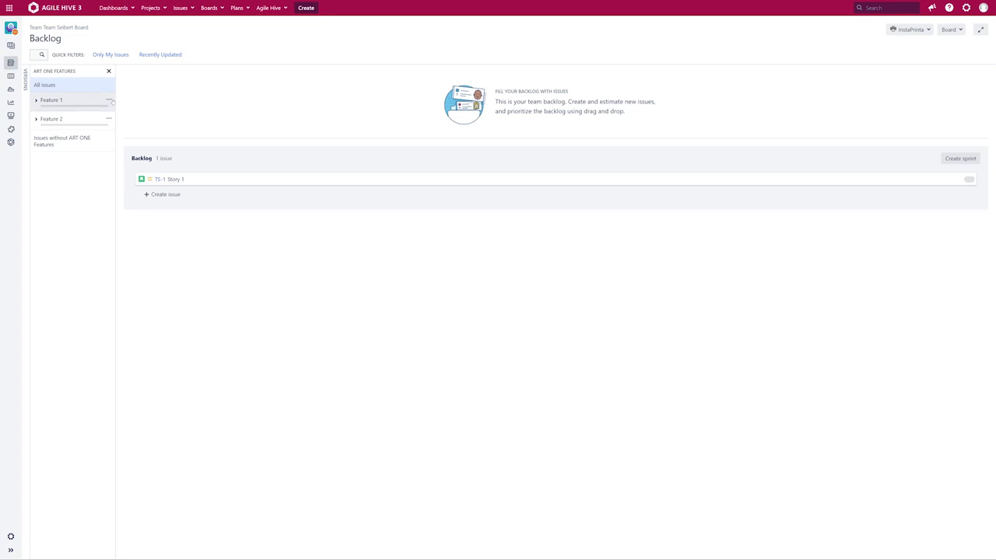
Color Feature 1 red and Feature 2 light green in the ART ONE Features panel
{"action": "left_click", "coordinate": [109, 100]}
{"action": "left_click", "coordinate": [165, 130]}
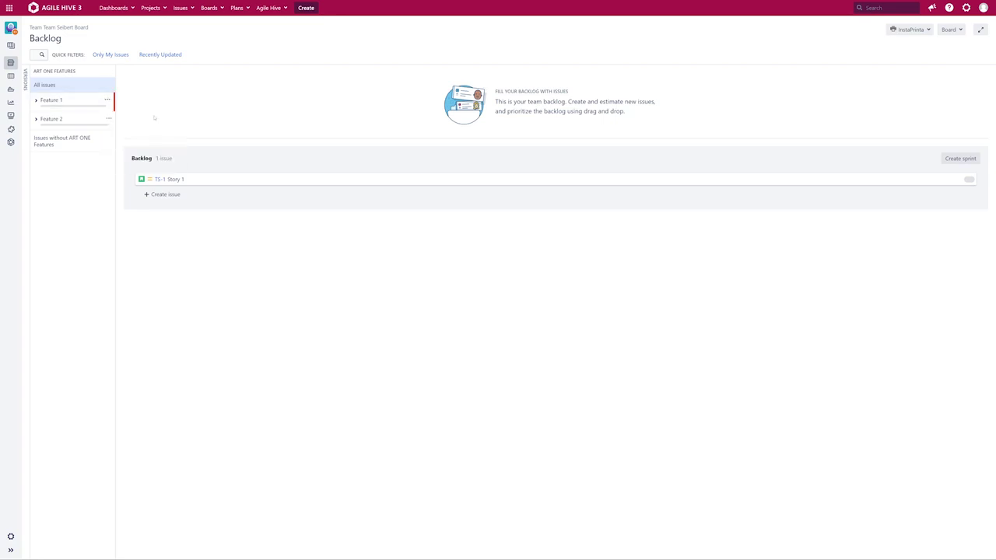
{"action": "left_click", "coordinate": [108, 119]}
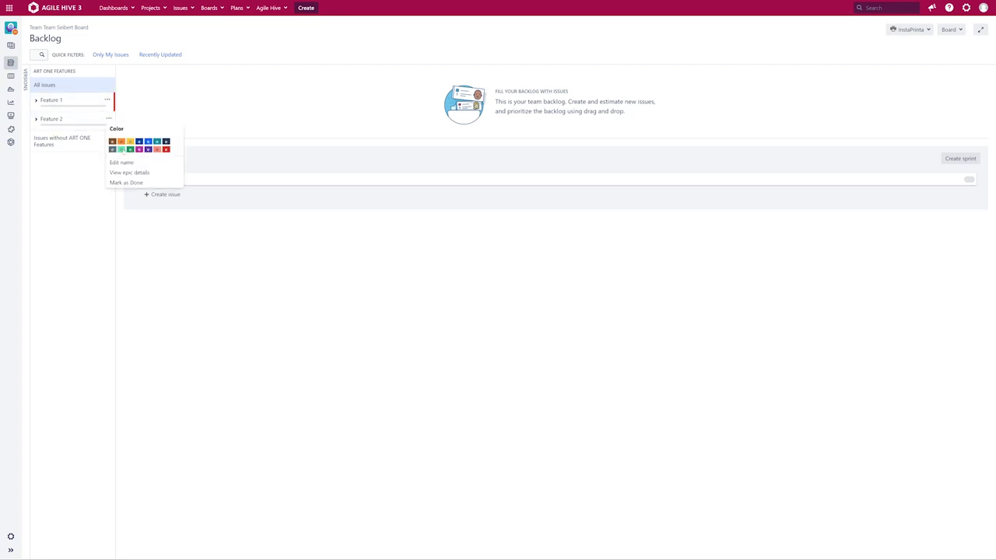
{"action": "left_click", "coordinate": [121, 149]}
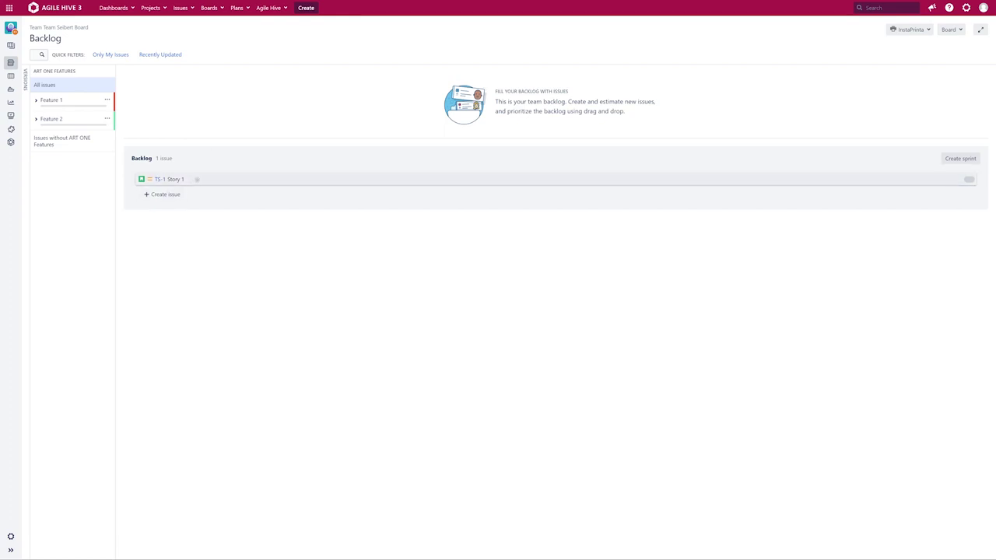
Assign Story 1 from the backlog to Feature 2
{"action": "left_click_drag", "start_coordinate": [197, 179], "coordinate": [85, 117]}
Open the Custom Epic Panel configuration in Jira administration, entering the account password to confirm administrator access
{"action": "left_click", "coordinate": [949, 10]}
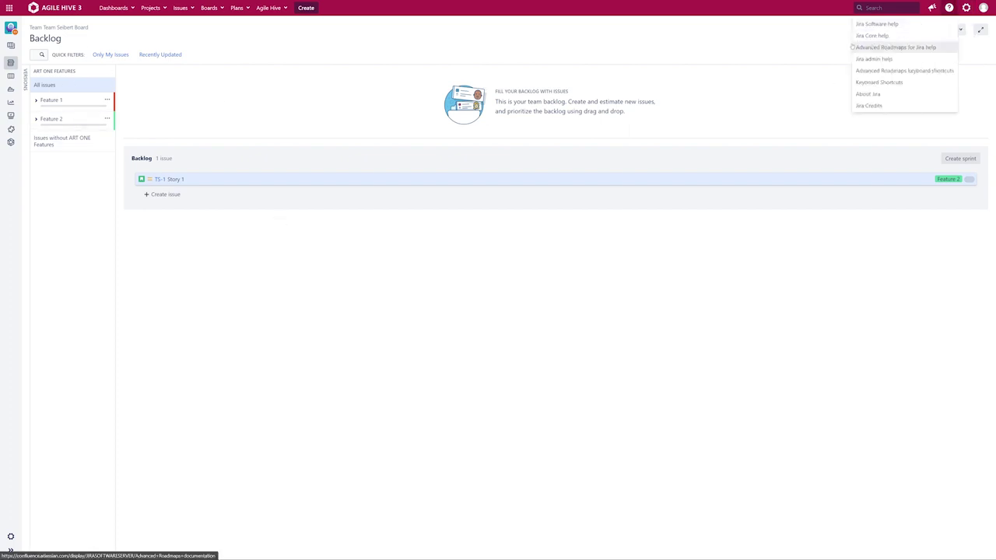
{"action": "left_click", "coordinate": [967, 9]}
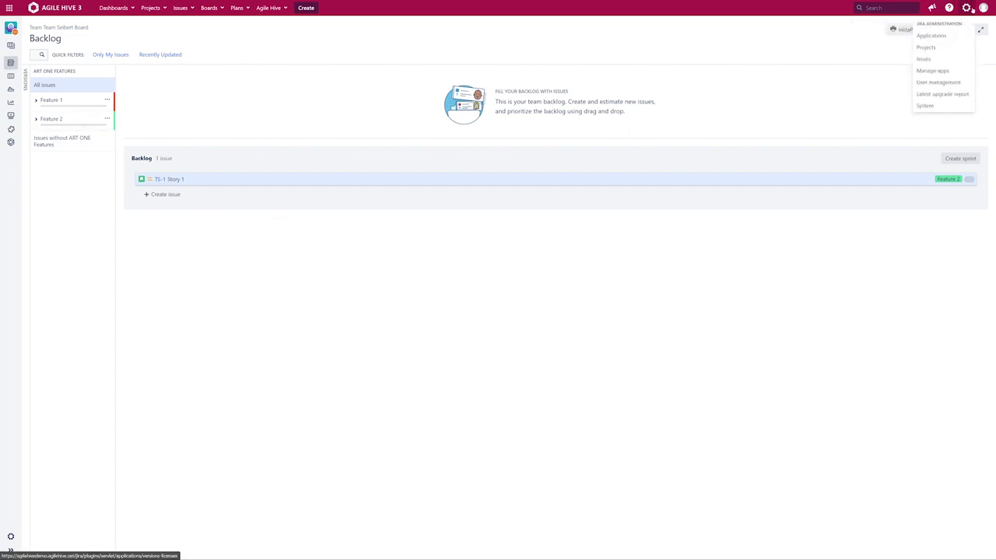
{"action": "left_click", "coordinate": [948, 61]}
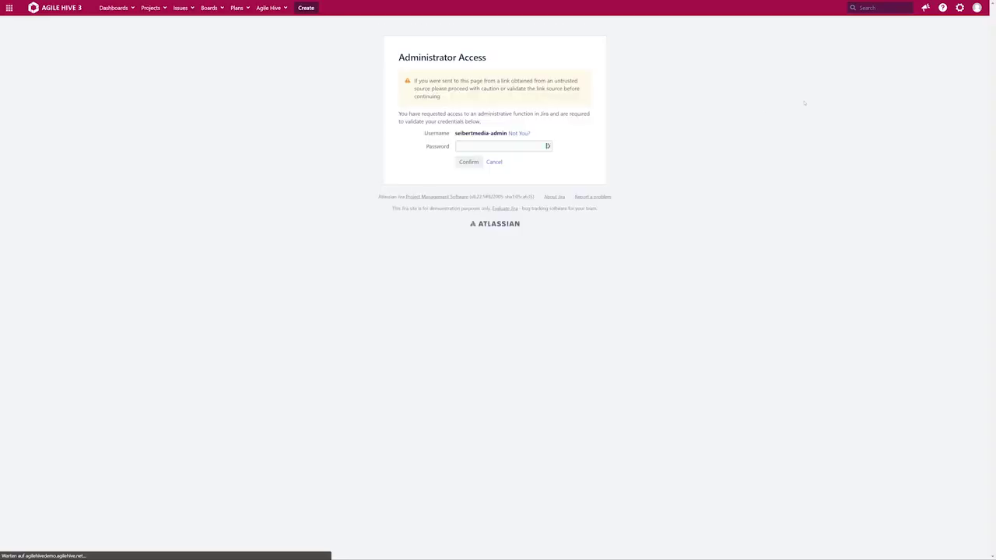
{"action": "left_click", "coordinate": [521, 147]}
{"action": "left_click", "coordinate": [506, 227]}
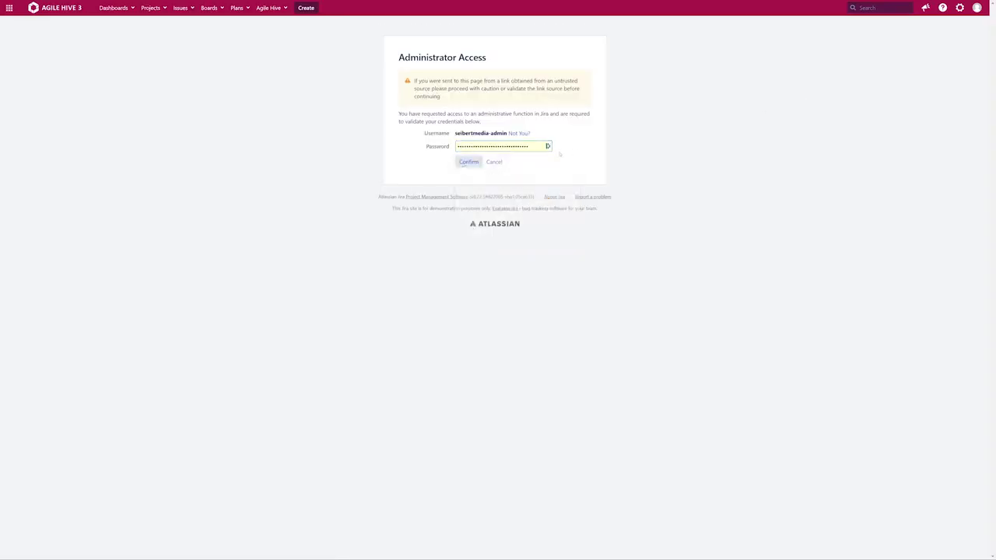
{"action": "key", "text": "Return"}
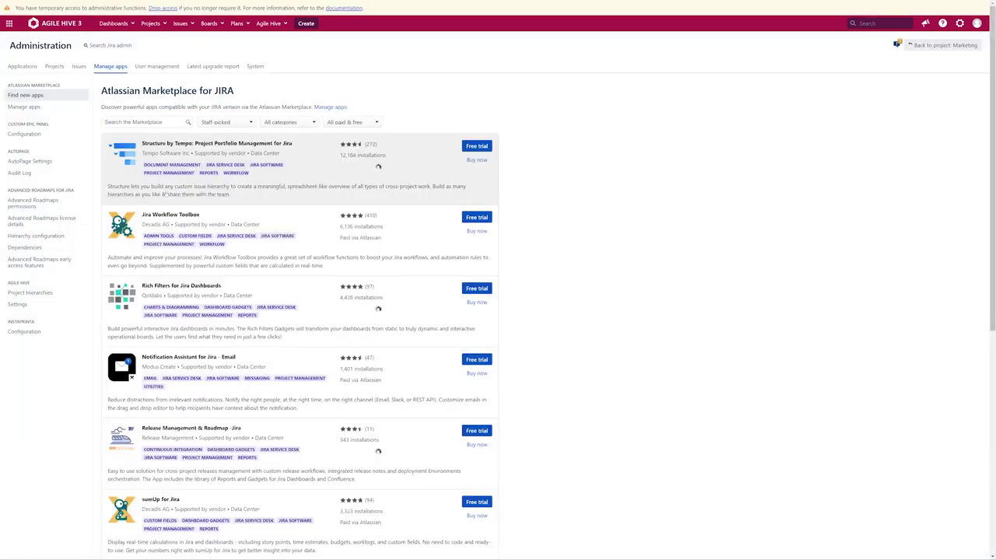
{"action": "left_click", "coordinate": [24, 134]}
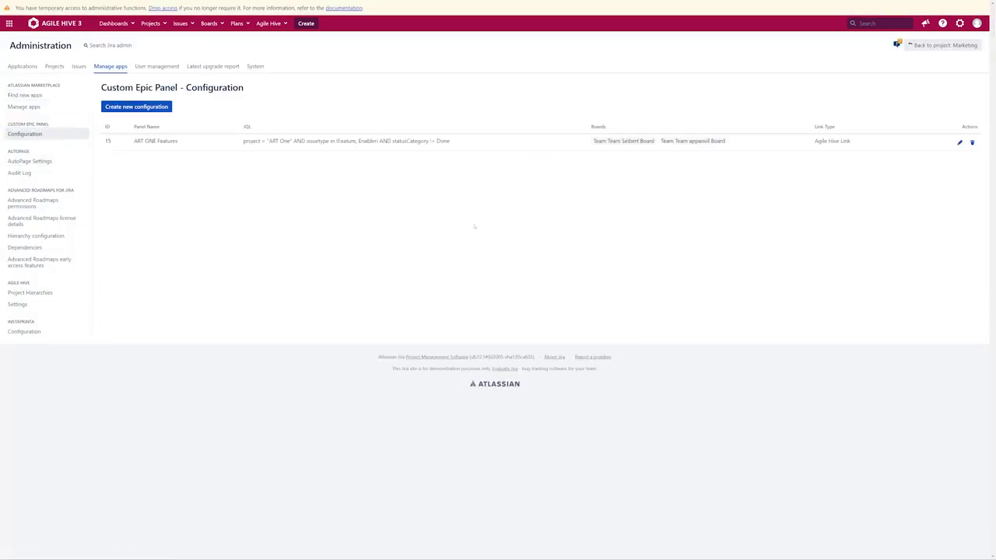
Browse the Agile Hive hierarchy through LargeSol to the teams of the ART One program
{"action": "left_click", "coordinate": [272, 24]}
{"action": "mouse_move", "coordinate": [304, 74]}
{"action": "mouse_move", "coordinate": [352, 85]}
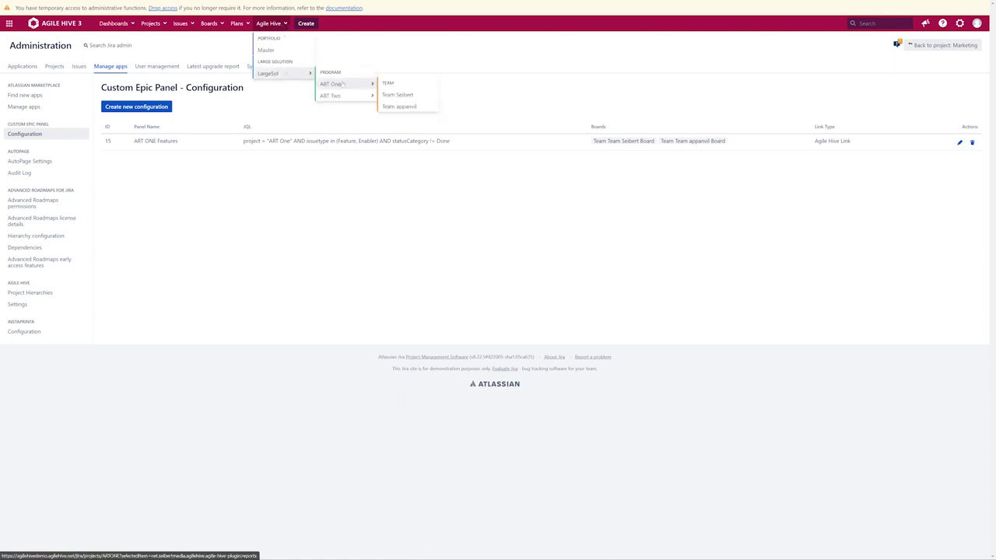